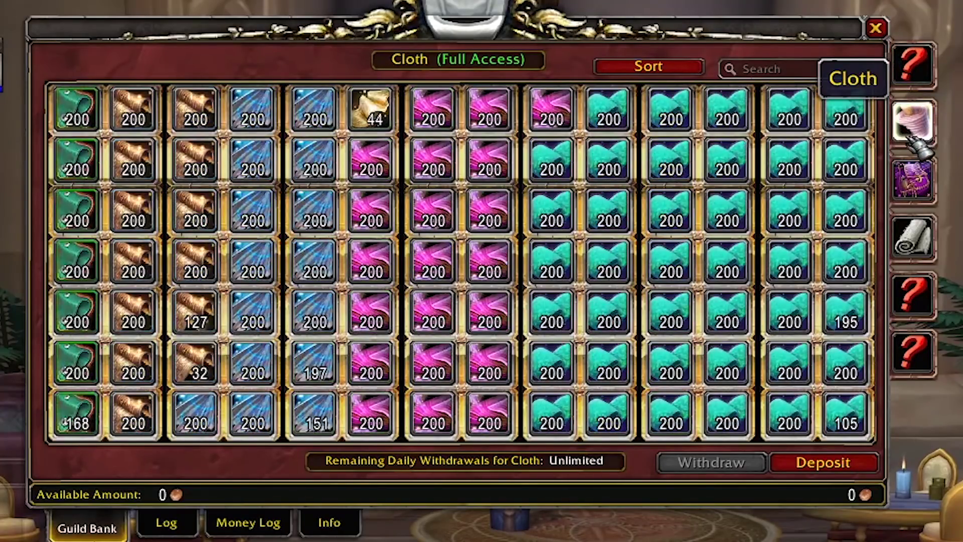
- Look through the guild bank's Bags, More Cloth, Tab 5 and last unnamed storage sections for the stored crafting materials
{"action": "left_click", "coordinate": [916, 181]}
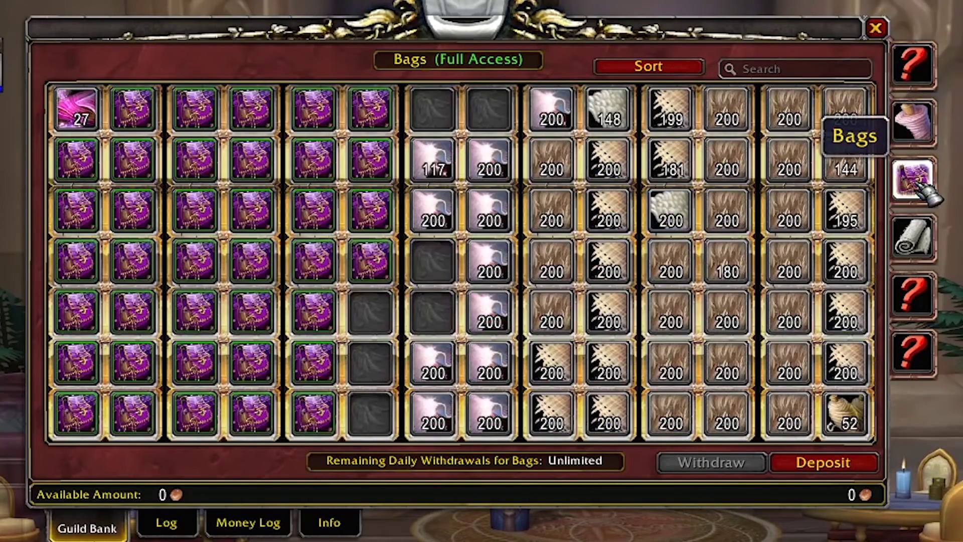
{"action": "left_click", "coordinate": [914, 235]}
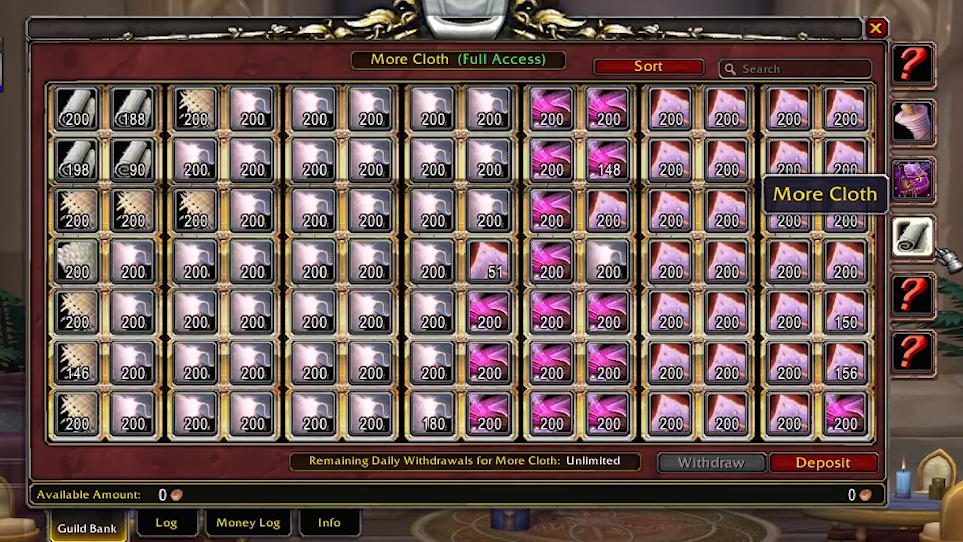
{"action": "left_click", "coordinate": [926, 293]}
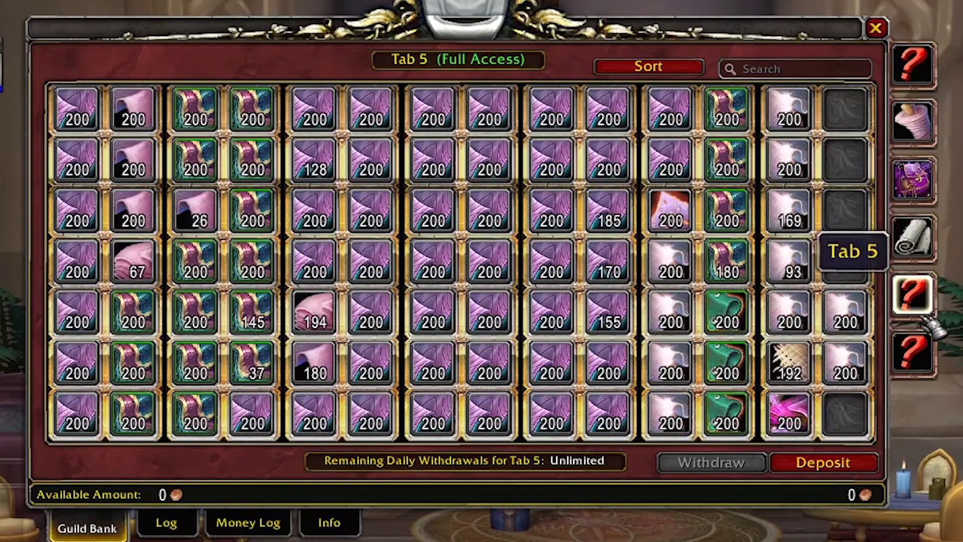
{"action": "left_click", "coordinate": [922, 353]}
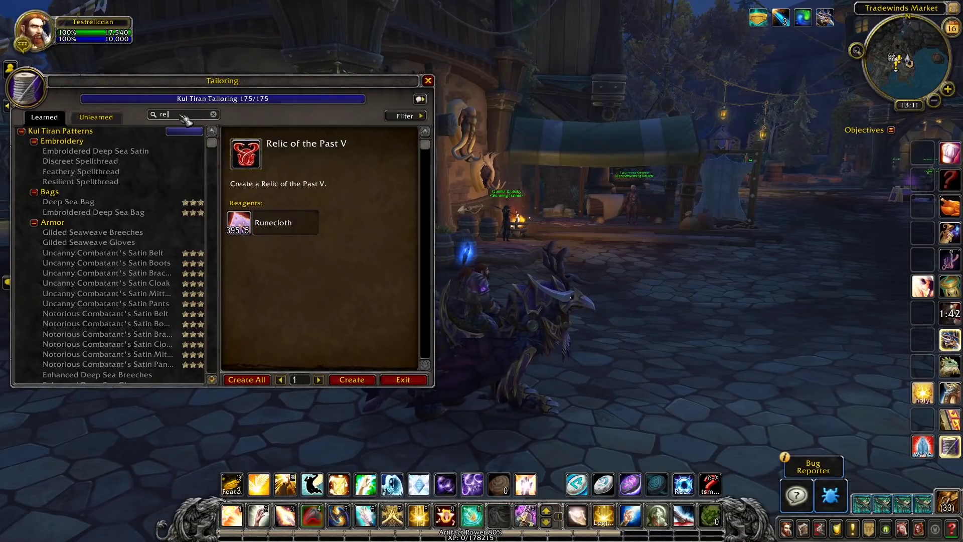
- Filter the tailoring recipes by "relic" and examine the reagents of the Relic of the Past recipes across the Legion, Draenor, Cataclysm and Tailoring patterns
{"action": "type", "text": "ic"}
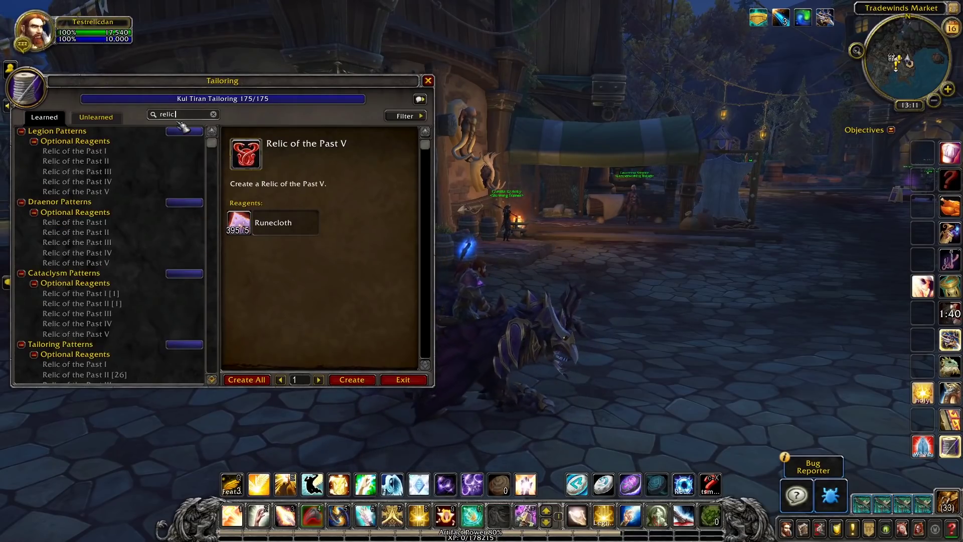
{"action": "left_click", "coordinate": [76, 151]}
{"action": "left_click", "coordinate": [81, 161]}
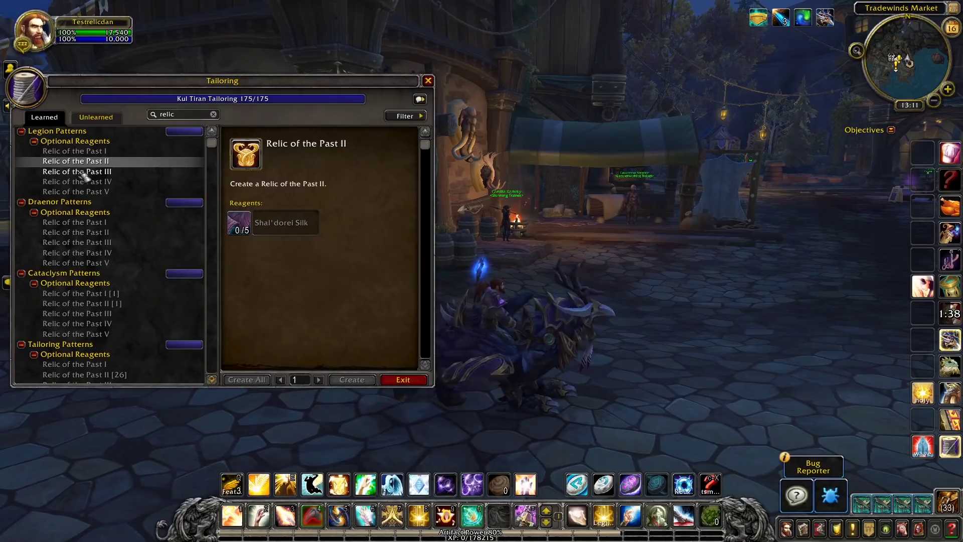
{"action": "left_click", "coordinate": [75, 191]}
{"action": "left_click", "coordinate": [75, 221]}
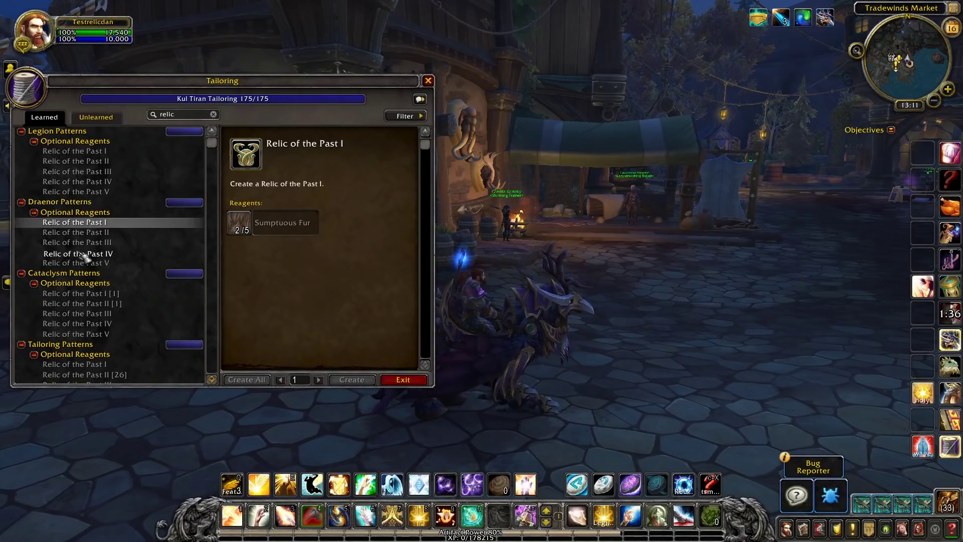
{"action": "left_click", "coordinate": [82, 255]}
{"action": "left_click", "coordinate": [80, 304]}
{"action": "left_click", "coordinate": [89, 324]}
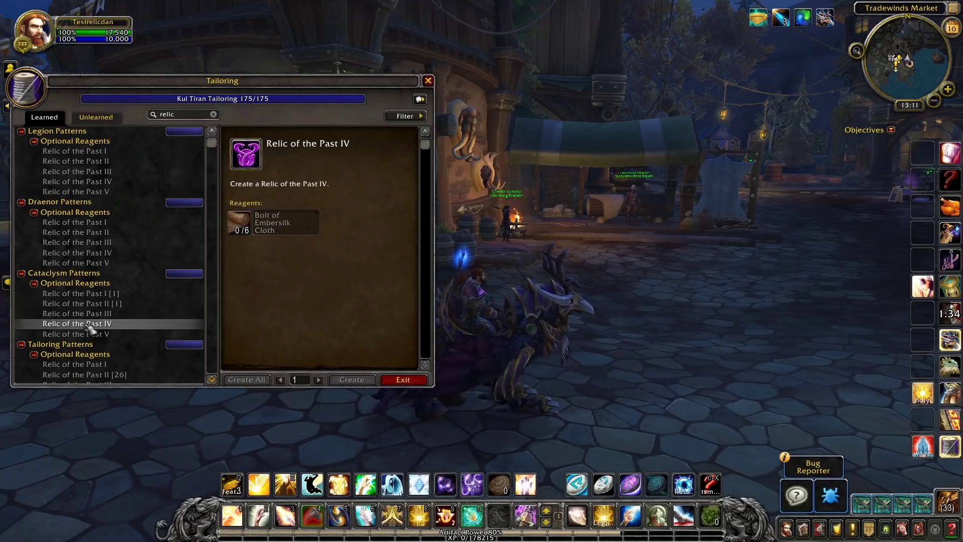
{"action": "scroll", "coordinate": [90, 326], "scroll_direction": "down", "scroll_amount": 1}
{"action": "left_click", "coordinate": [80, 359]}
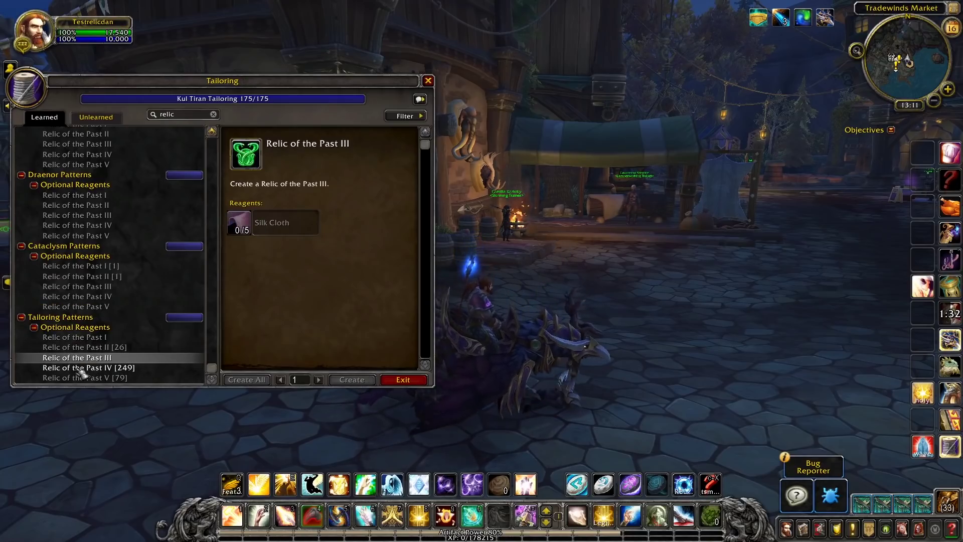
{"action": "left_click", "coordinate": [81, 371]}
{"action": "left_click", "coordinate": [78, 378]}
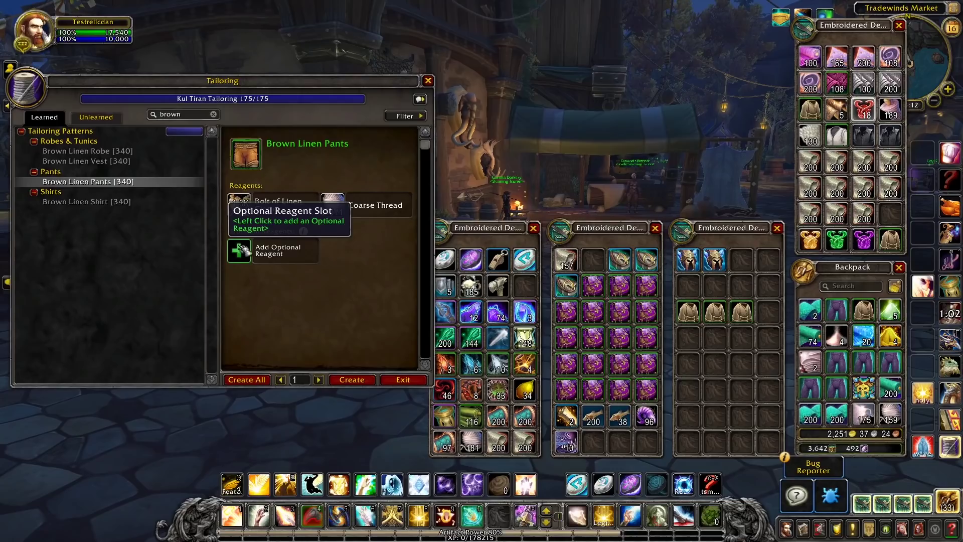
- Add Relic of the Past V as the optional reagent for the Brown Linen Pants recipe
{"action": "left_click", "coordinate": [241, 253]}
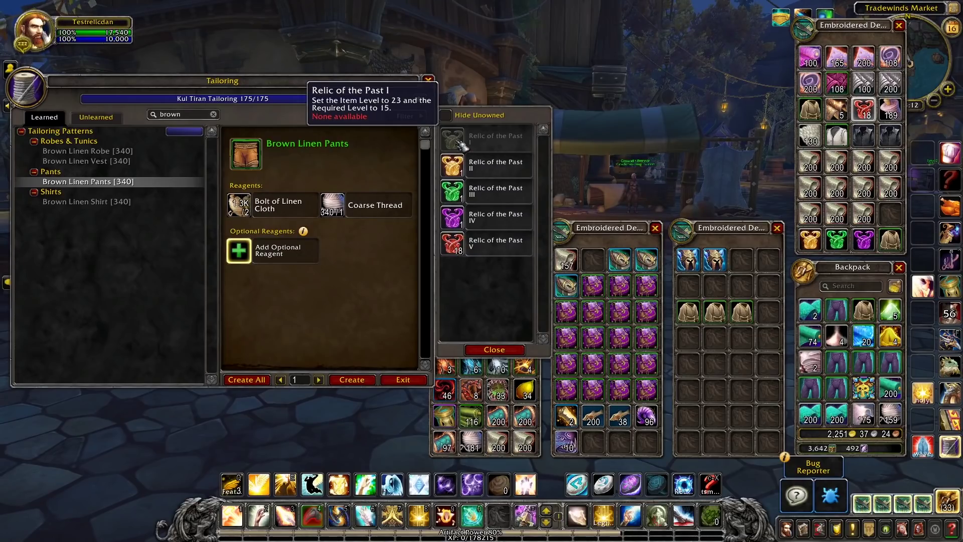
{"action": "left_click", "coordinate": [454, 245]}
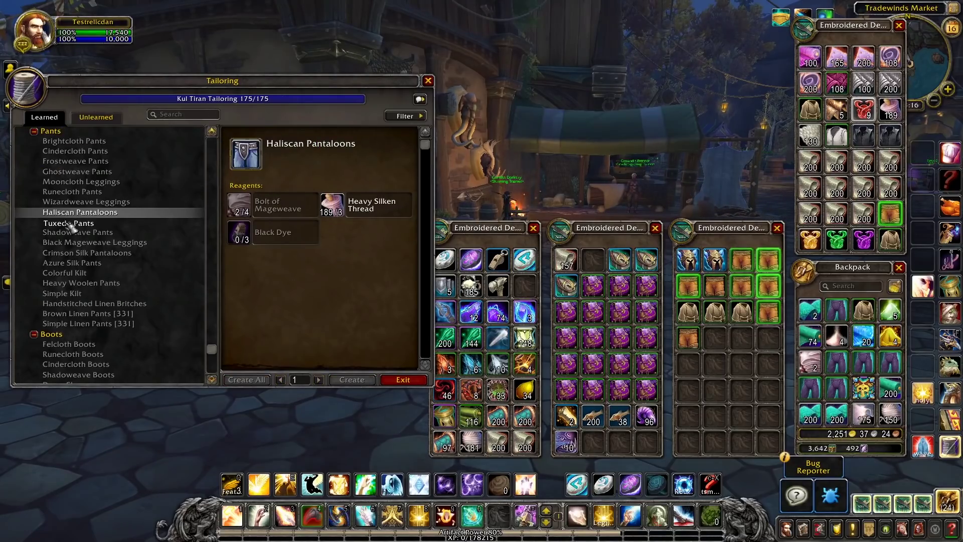
- Examine the pants recipes from Tuxedo Pants to Simple Linen Pants for their reagents and optional reagent slots
{"action": "left_click", "coordinate": [64, 222]}
{"action": "left_click", "coordinate": [66, 232]}
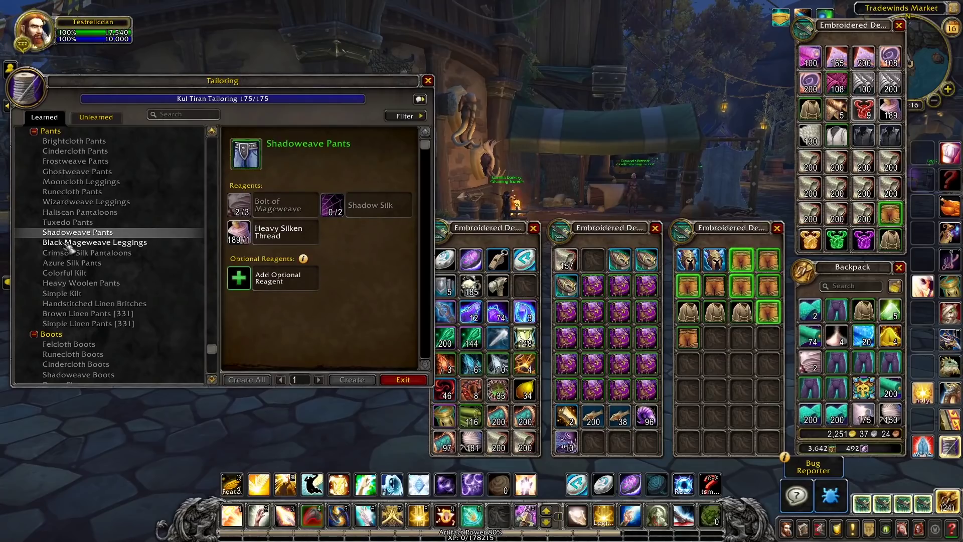
{"action": "left_click", "coordinate": [71, 243]}
{"action": "left_click", "coordinate": [70, 252]}
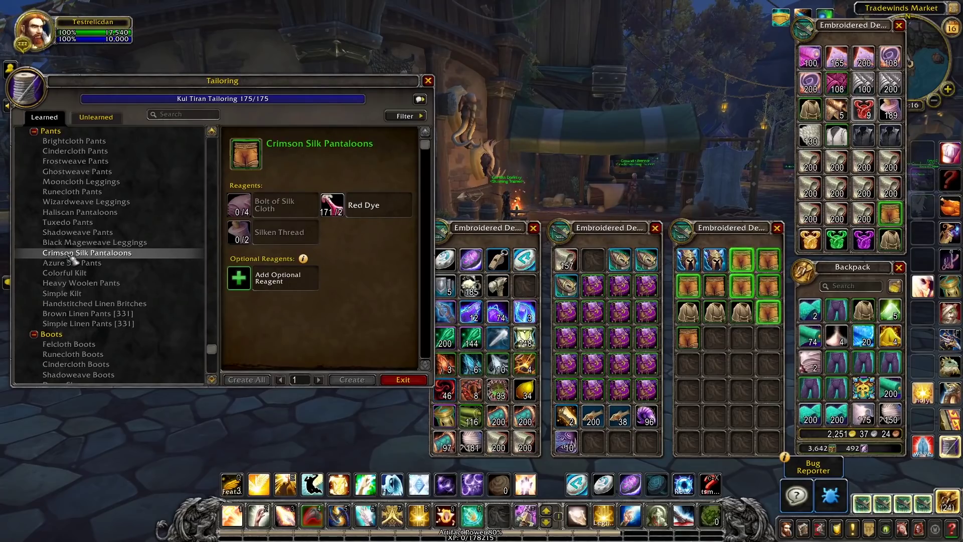
{"action": "left_click", "coordinate": [70, 263]}
{"action": "left_click", "coordinate": [66, 274]}
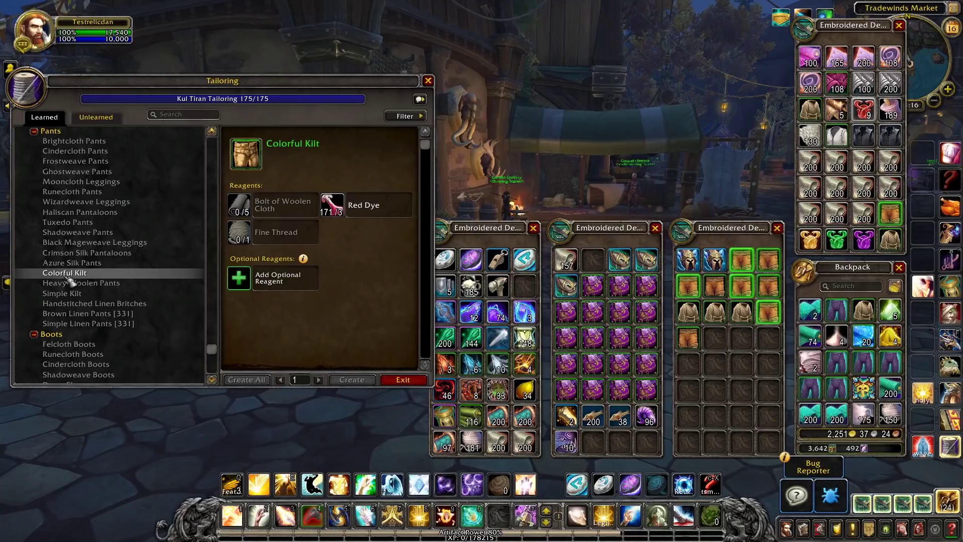
{"action": "left_click", "coordinate": [65, 283]}
{"action": "left_click", "coordinate": [63, 295]}
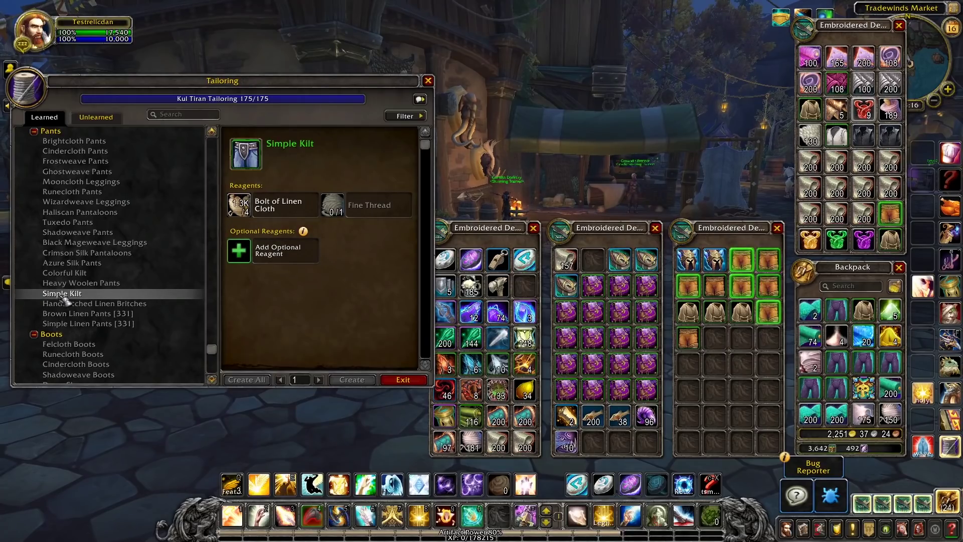
{"action": "left_click", "coordinate": [62, 304]}
{"action": "left_click", "coordinate": [60, 316]}
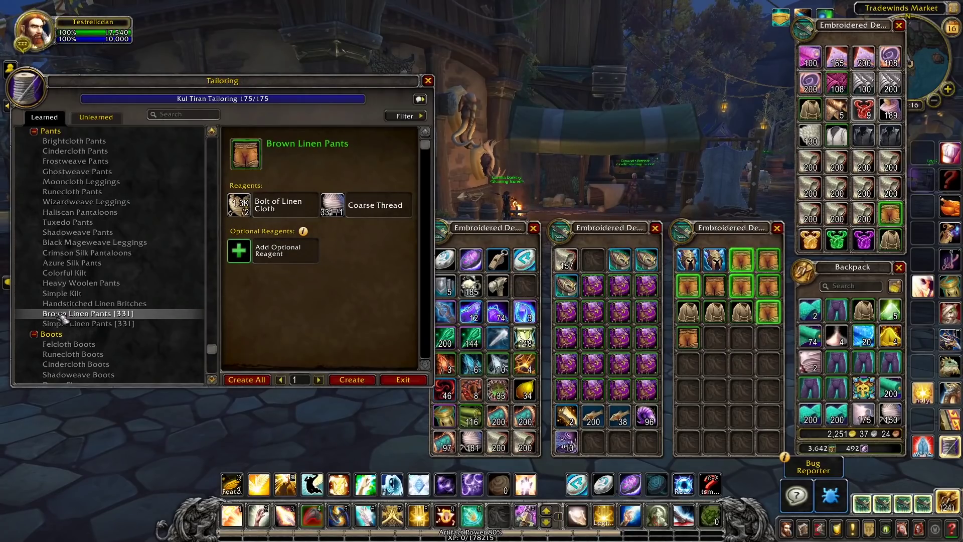
{"action": "left_click", "coordinate": [57, 325]}
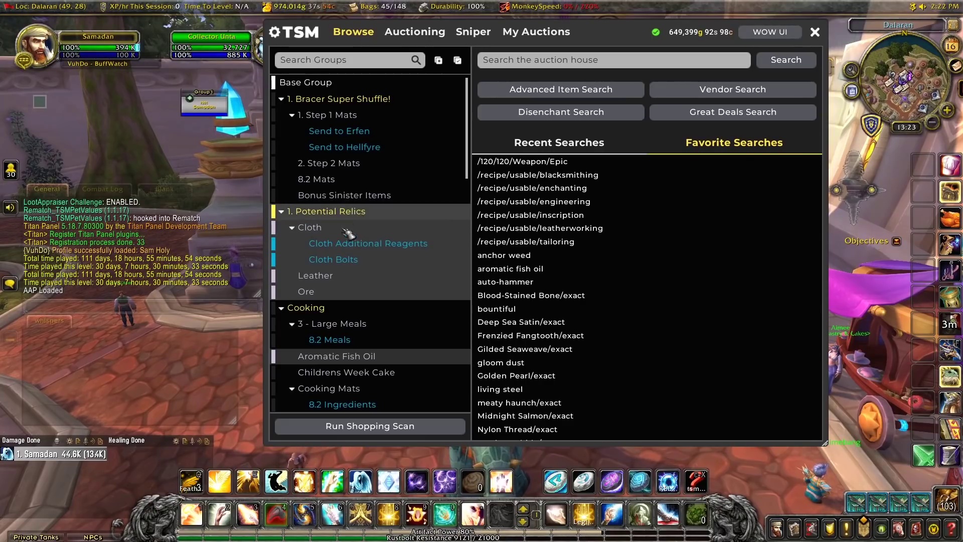
- Run a shopping scan on the selected Potential Relics groups and sort the results by buyout price per item
{"action": "left_click", "coordinate": [345, 426]}
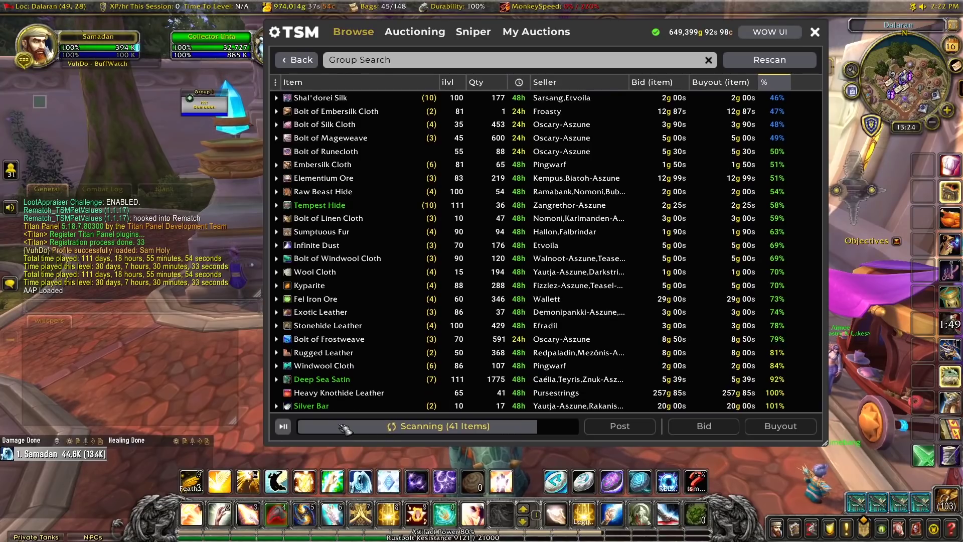
{"action": "left_click", "coordinate": [710, 86]}
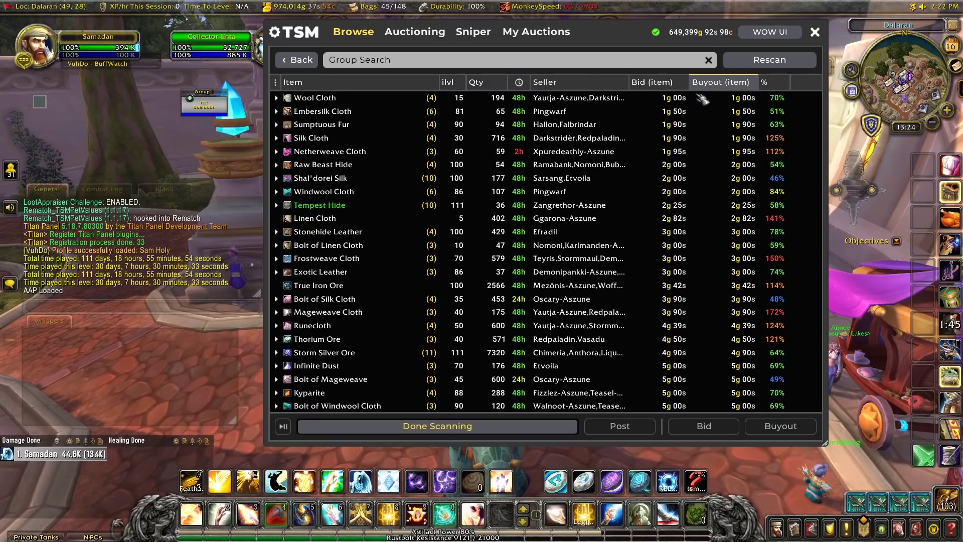
- Buy 194 Wool Cloth at the 1g unit price
{"action": "left_click", "coordinate": [315, 98]}
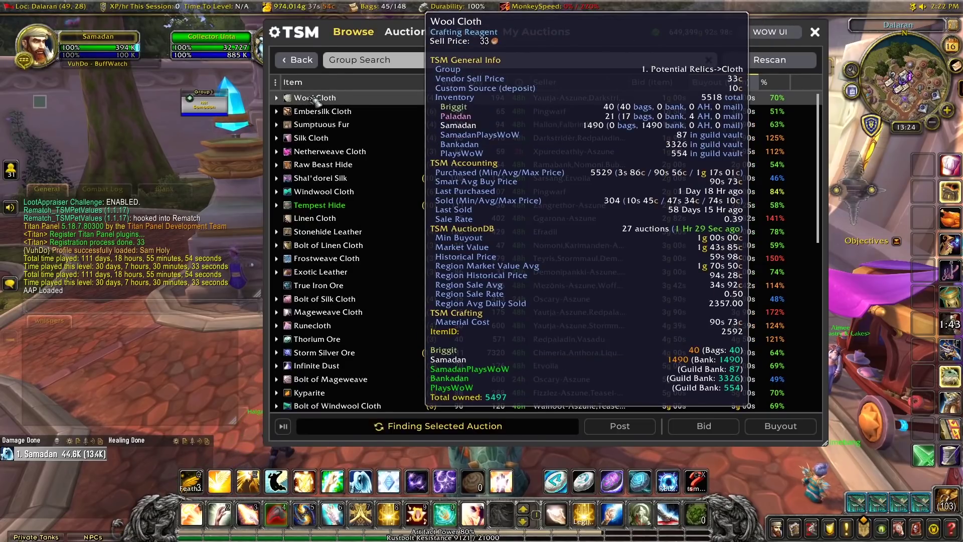
{"action": "left_click", "coordinate": [755, 430]}
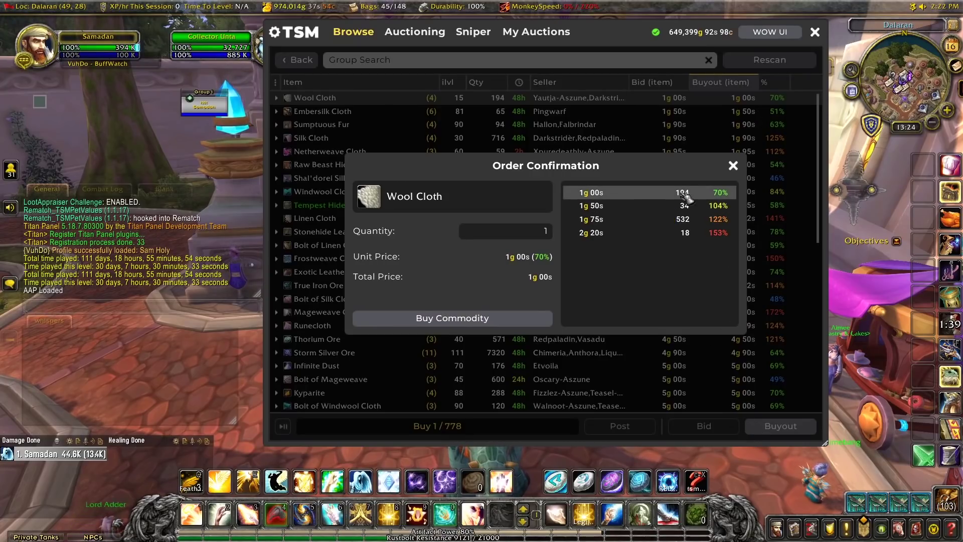
{"action": "left_click", "coordinate": [646, 196]}
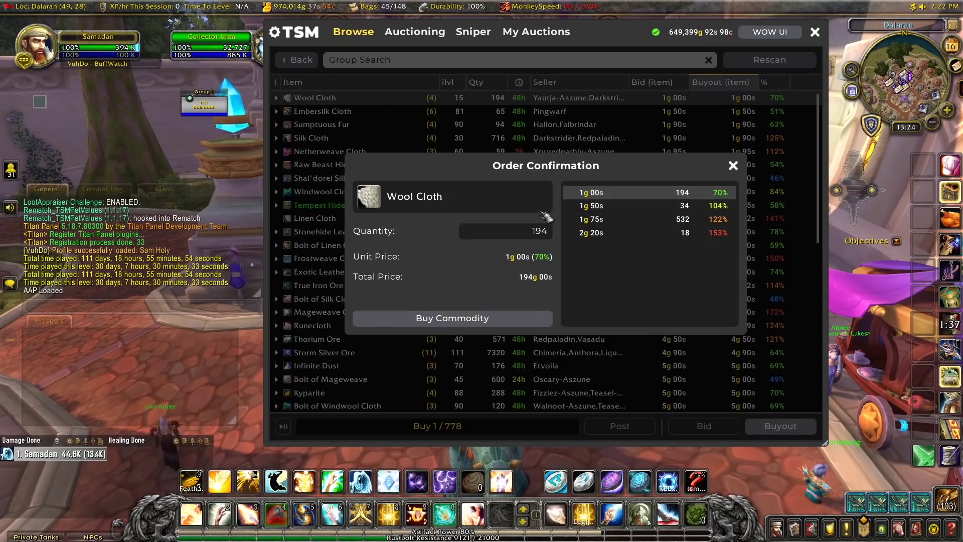
{"action": "left_click", "coordinate": [444, 319]}
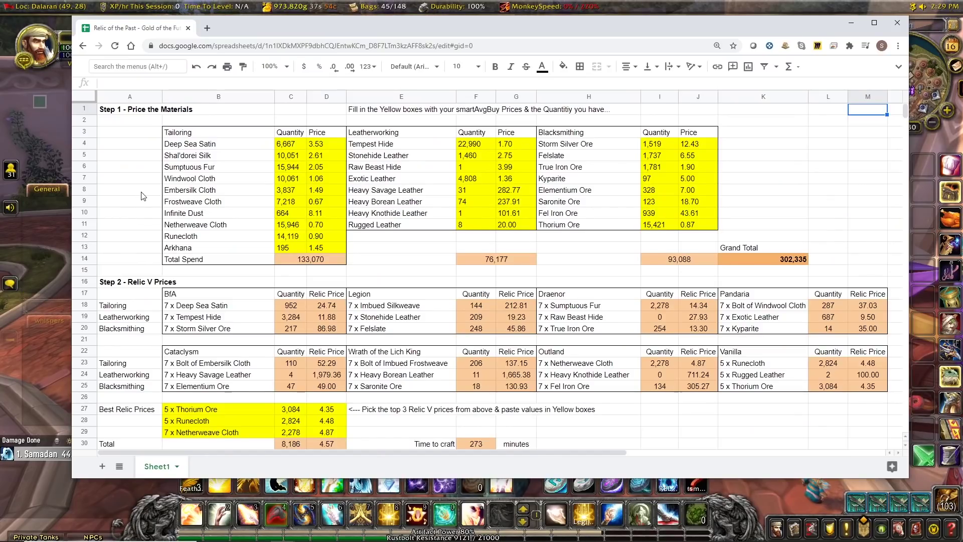
- Review the Step 1 material prices in the Google Sheets spreadsheet, including the grand total and the Heavy Savage, Borean and Knothide Leather rows
{"action": "left_click_drag", "start_coordinate": [139, 124], "coordinate": [766, 278]}
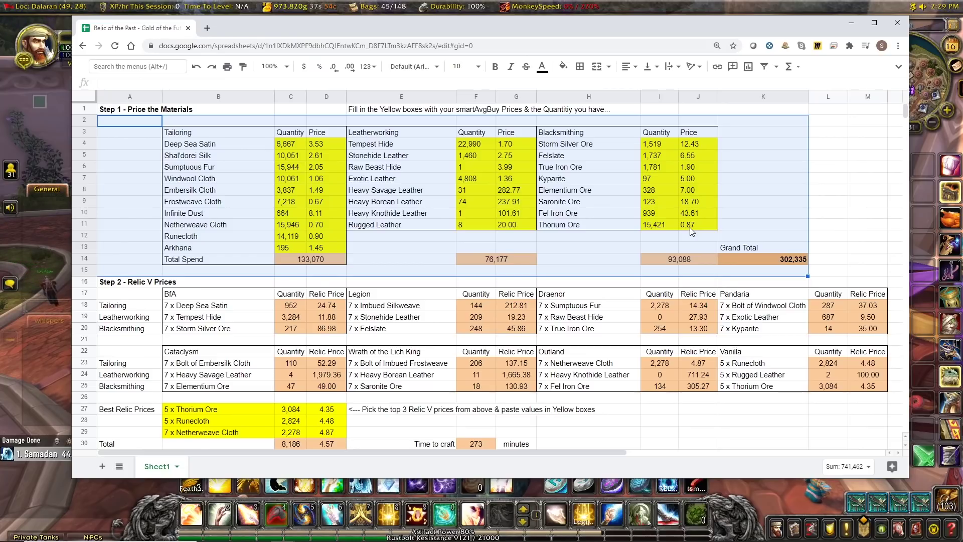
{"action": "left_click", "coordinate": [828, 252]}
{"action": "left_click", "coordinate": [748, 258]}
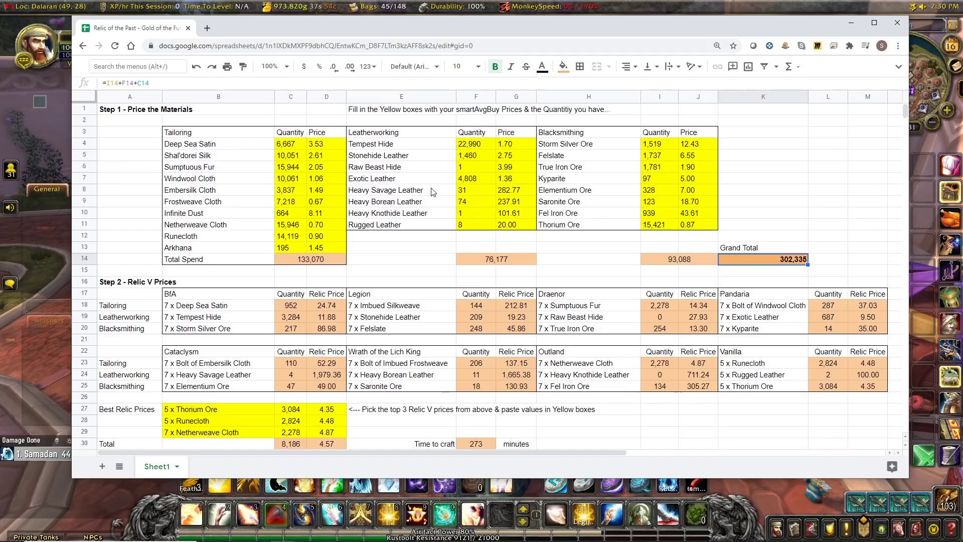
{"action": "left_click_drag", "start_coordinate": [432, 192], "coordinate": [501, 216]}
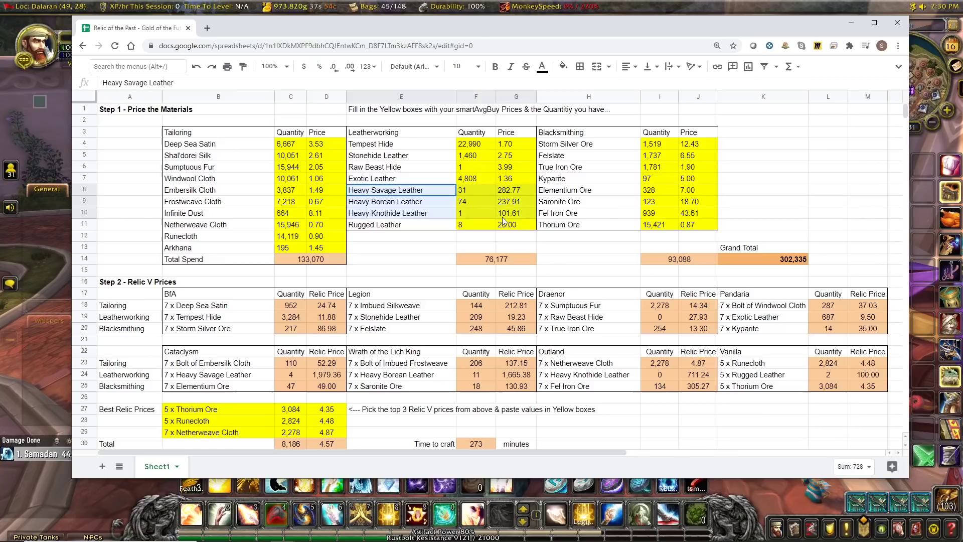
{"action": "left_click", "coordinate": [414, 251]}
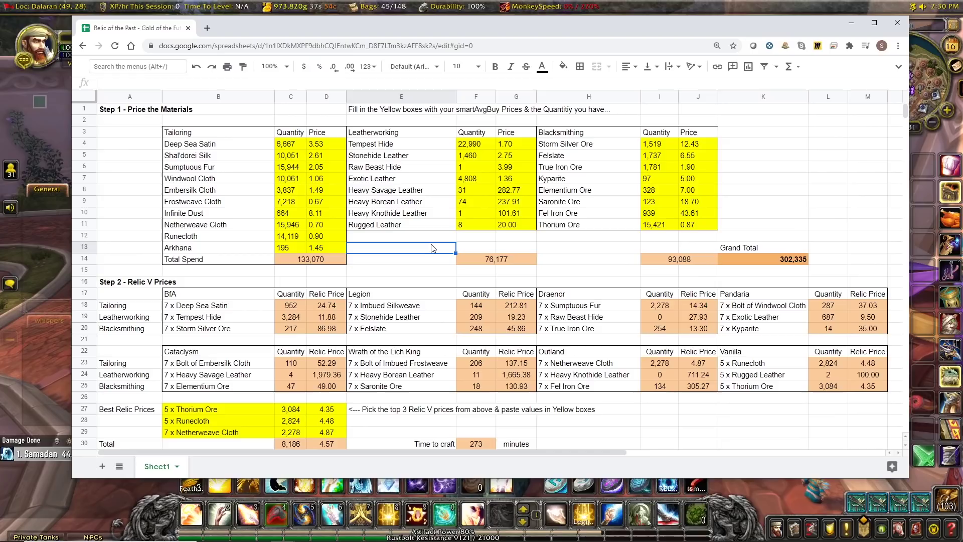
- Examine the Step 2 Relic V price tables, particularly the Vanilla, Draenor and Outland materials
{"action": "scroll", "coordinate": [431, 244], "scroll_direction": "down", "scroll_amount": 3}
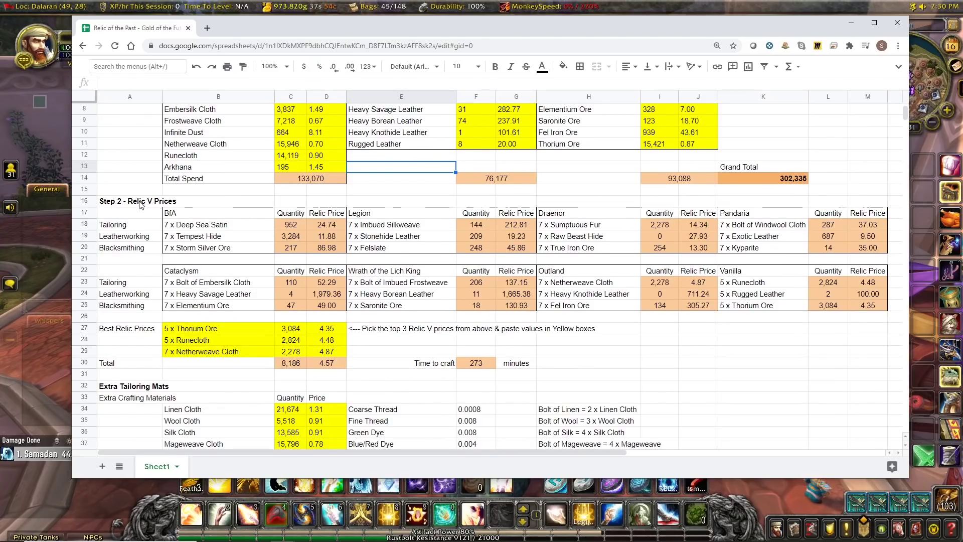
{"action": "left_click_drag", "start_coordinate": [141, 203], "coordinate": [863, 323]}
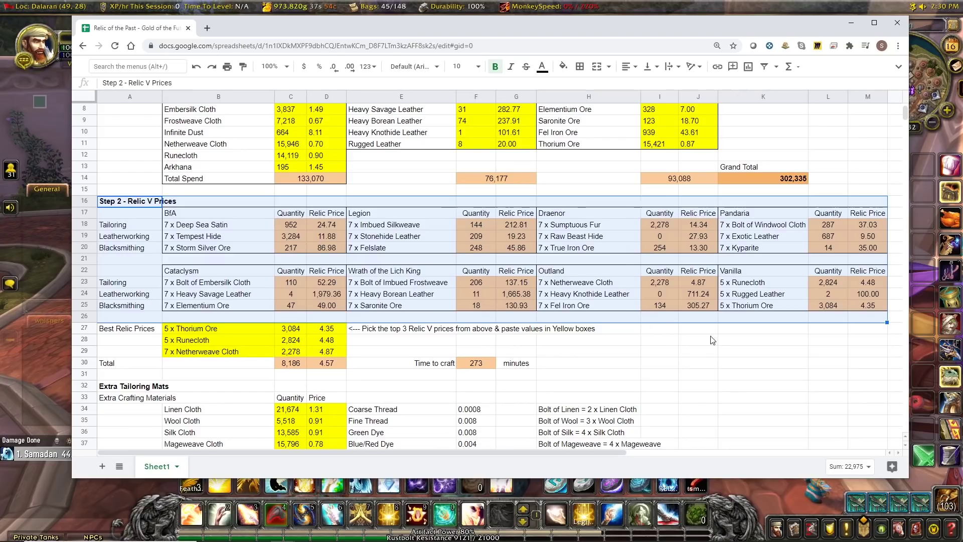
{"action": "left_click", "coordinate": [777, 333]}
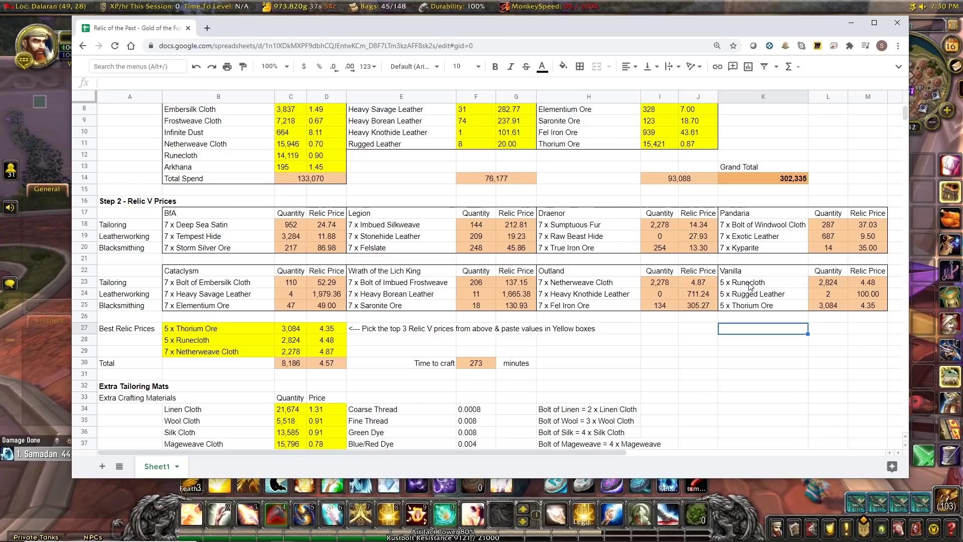
{"action": "left_click_drag", "start_coordinate": [749, 286], "coordinate": [755, 308]}
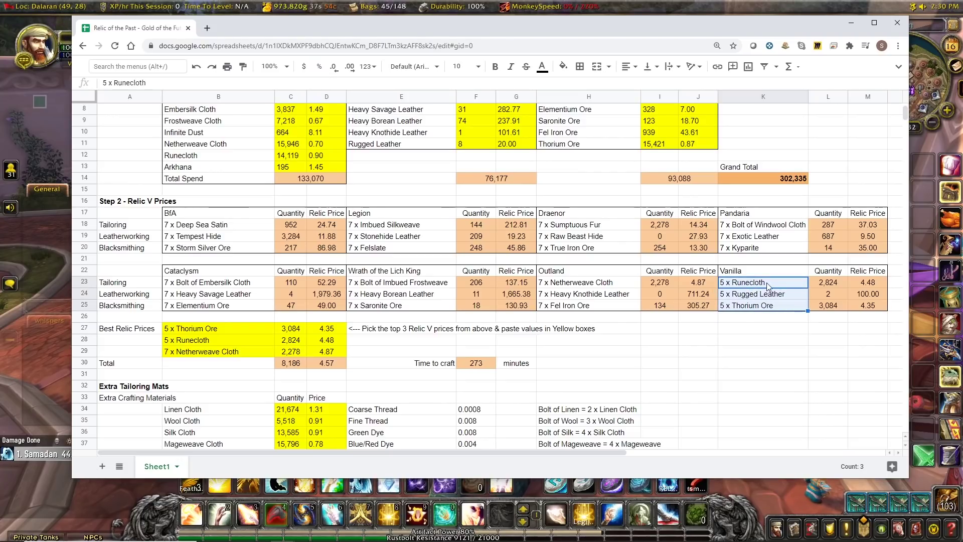
{"action": "left_click", "coordinate": [767, 286]}
{"action": "left_click", "coordinate": [762, 309]}
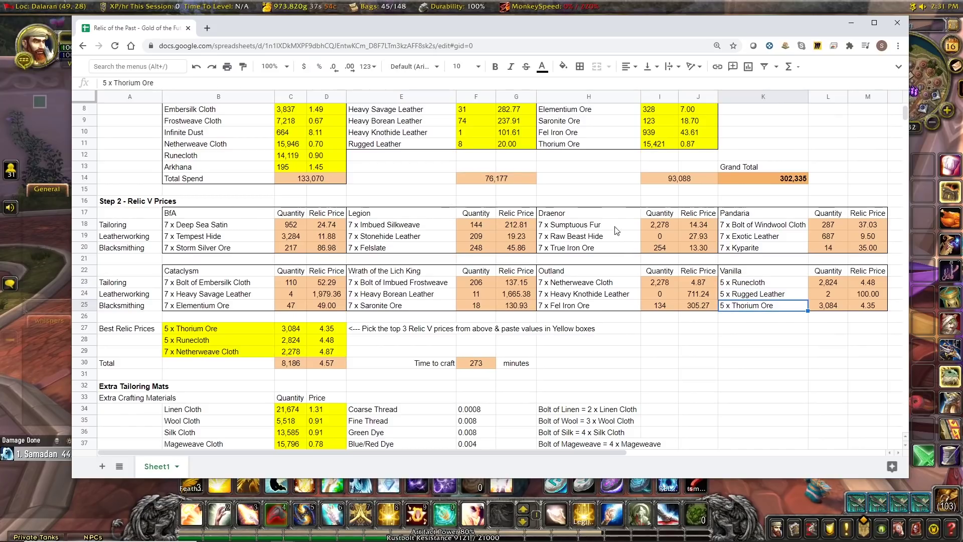
{"action": "left_click_drag", "start_coordinate": [619, 226], "coordinate": [687, 249]}
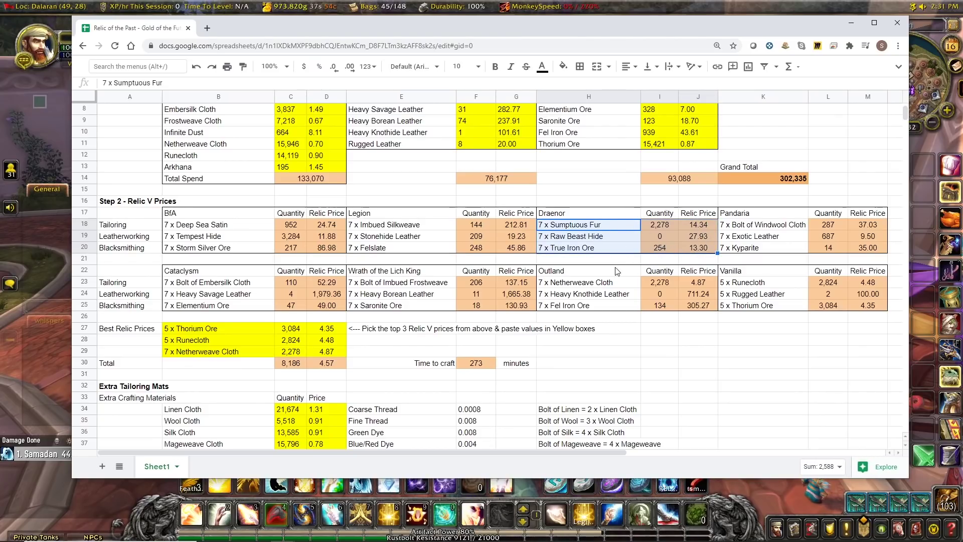
{"action": "left_click", "coordinate": [591, 283]}
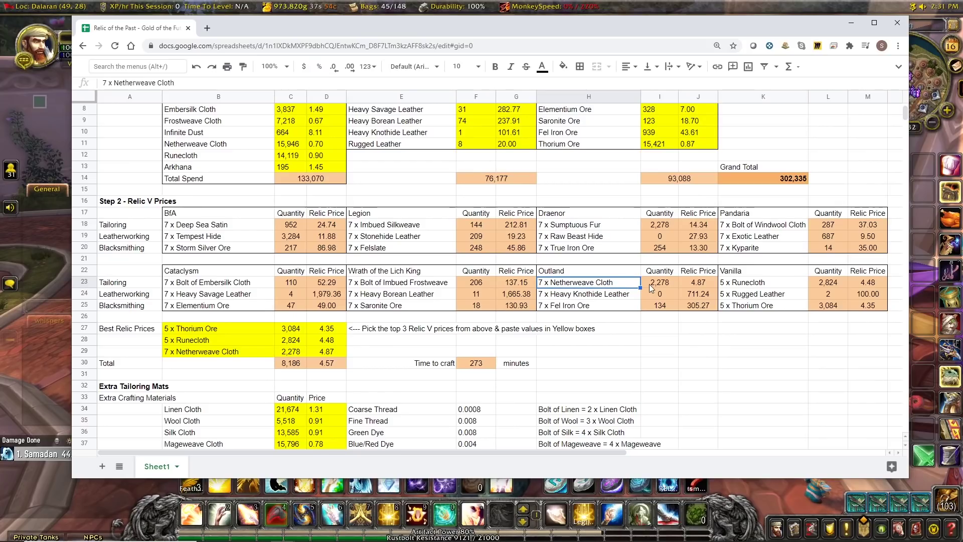
- Review the Netherweave Cloth relic figures against their Step 1 source, and the Best Relic Prices table with its totals and time to craft
{"action": "left_click_drag", "start_coordinate": [666, 284], "coordinate": [700, 285]}
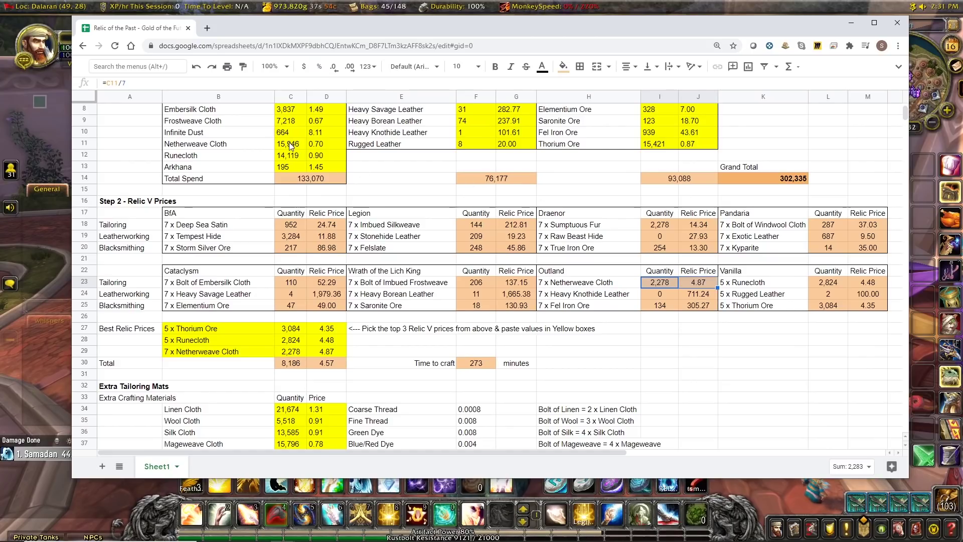
{"action": "left_click_drag", "start_coordinate": [289, 146], "coordinate": [332, 147]}
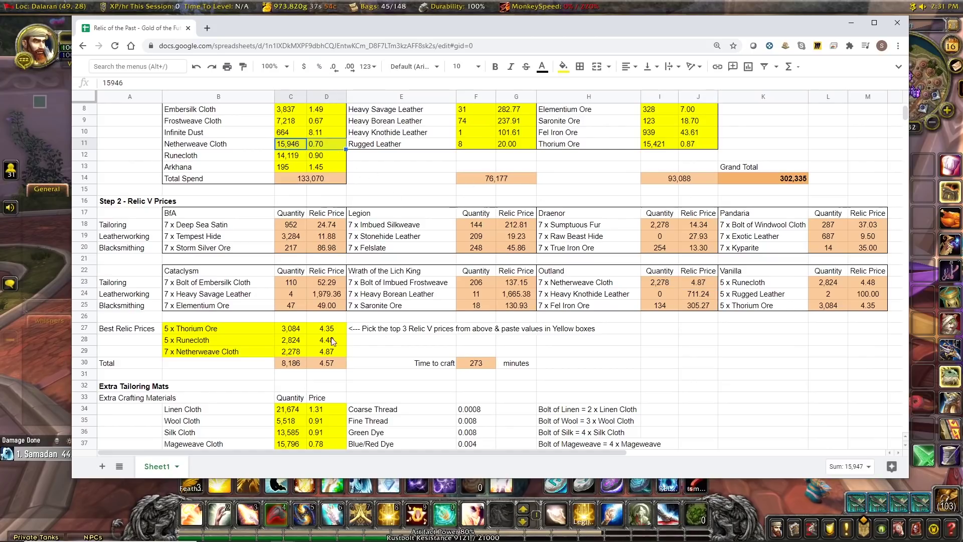
{"action": "left_click_drag", "start_coordinate": [221, 329], "coordinate": [331, 361]}
{"action": "left_click", "coordinate": [328, 368]}
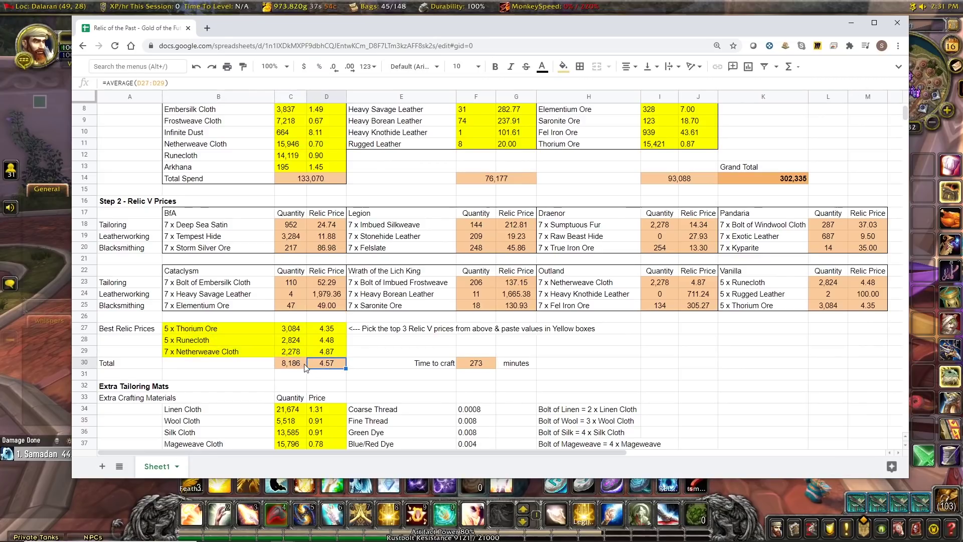
{"action": "left_click", "coordinate": [303, 368]}
{"action": "left_click", "coordinate": [322, 369]}
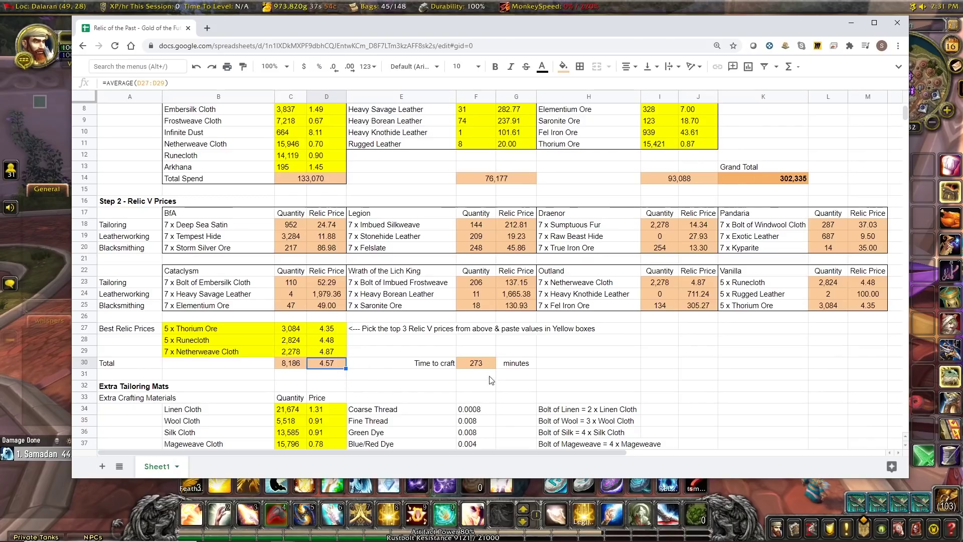
{"action": "left_click_drag", "start_coordinate": [401, 366], "coordinate": [522, 365]}
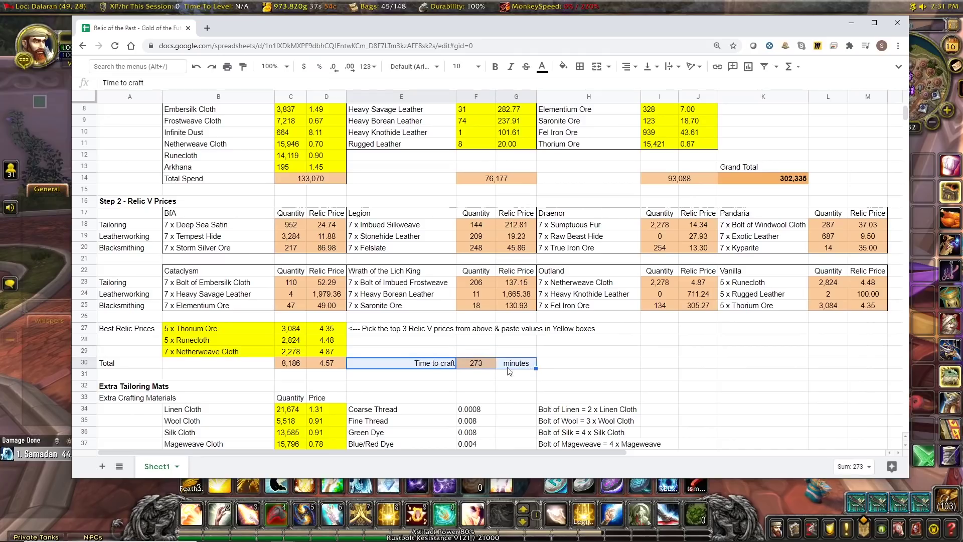
{"action": "left_click", "coordinate": [473, 378]}
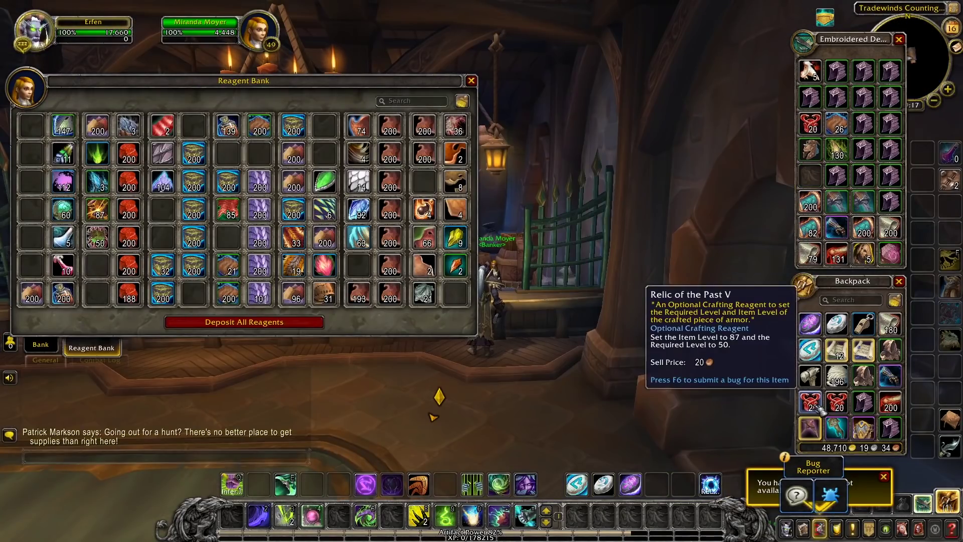
- Compare the Best Relic Prices totals with the relic prices for Tempest Hide and Sumptuous Fur
{"action": "right_click", "coordinate": [818, 406]}
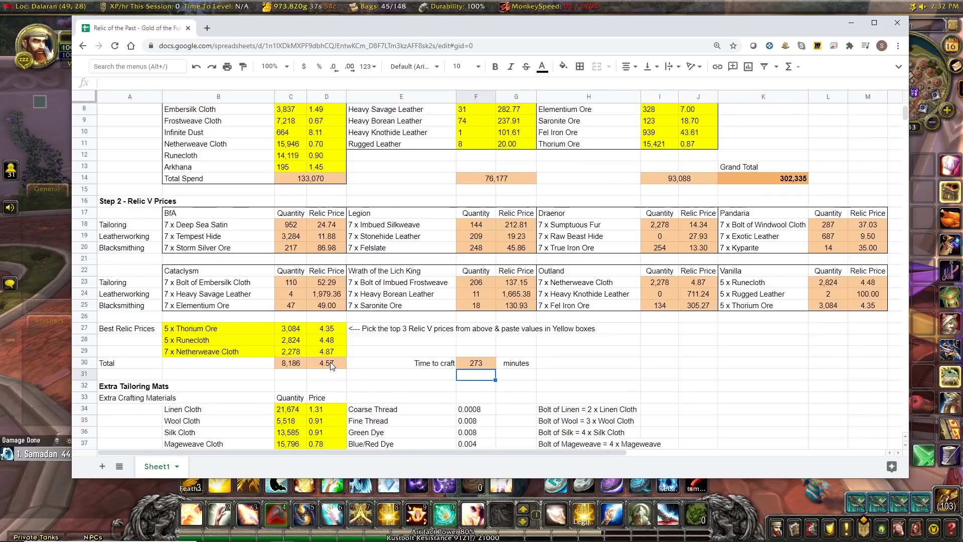
{"action": "left_click", "coordinate": [330, 362]}
{"action": "left_click", "coordinate": [284, 367]}
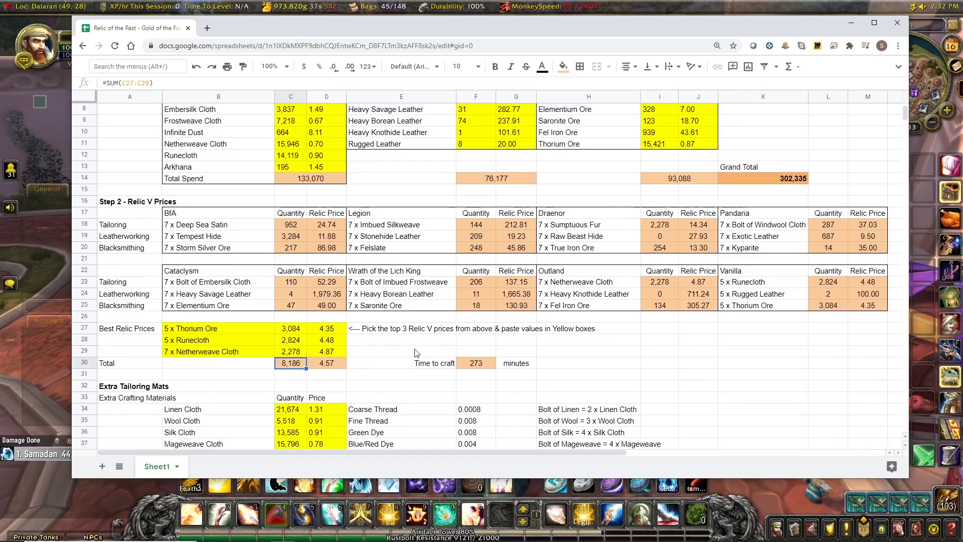
{"action": "left_click", "coordinate": [328, 237]}
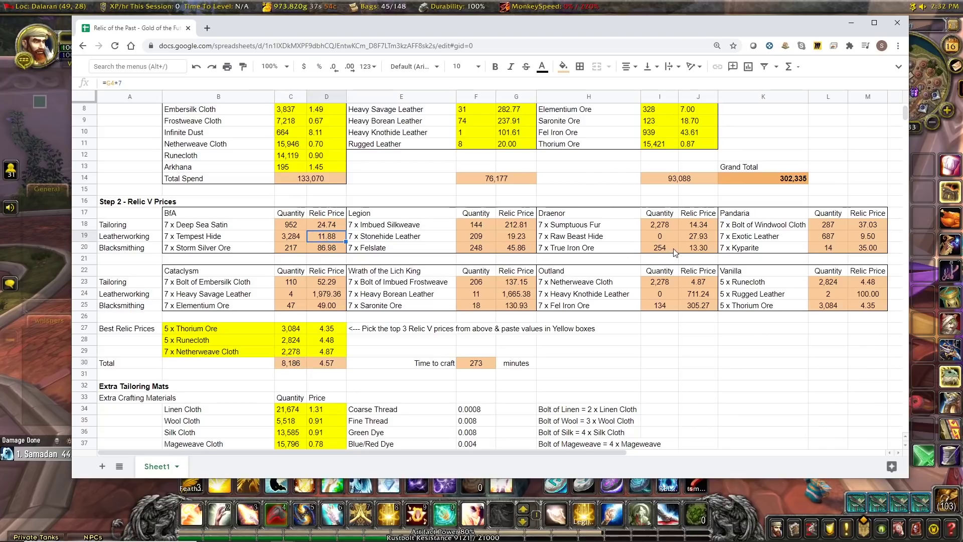
{"action": "left_click", "coordinate": [702, 224]}
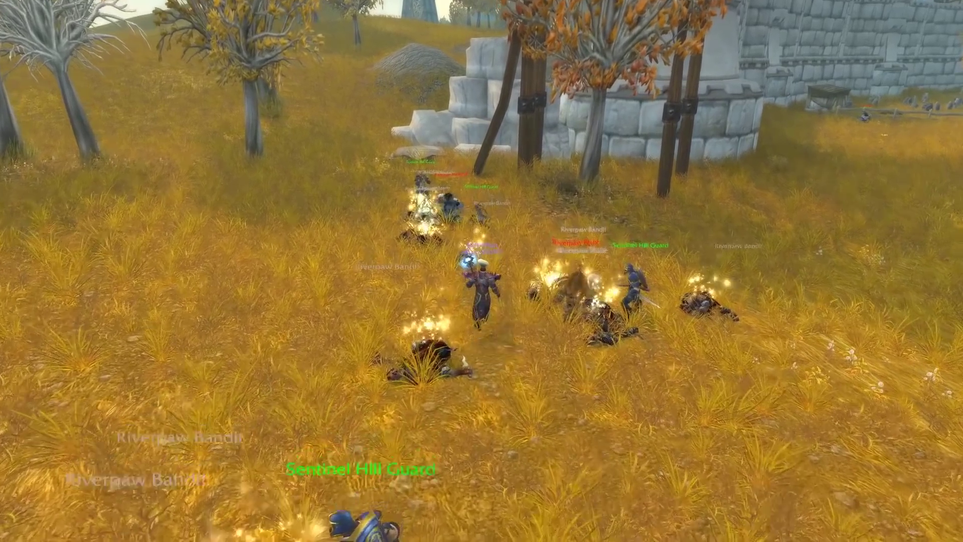
{"action": "key", "text": "1"}
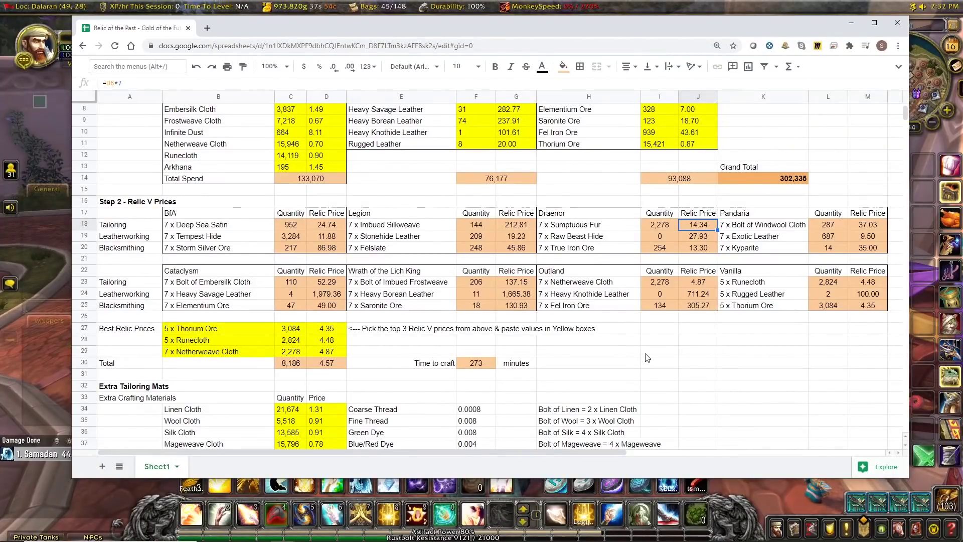
{"action": "left_click", "coordinate": [648, 355]}
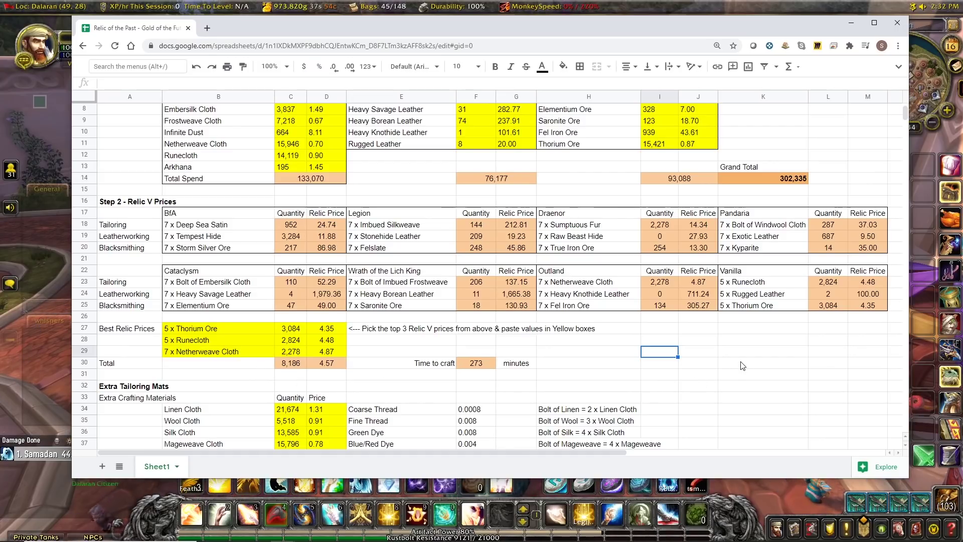
- Look through the Extra Tailoring Mats, Tailoring Possibilities and blacksmithing sections of the spreadsheet
{"action": "scroll", "coordinate": [743, 363], "scroll_direction": "down", "scroll_amount": 1}
{"action": "scroll", "coordinate": [743, 363], "scroll_direction": "down", "scroll_amount": 4}
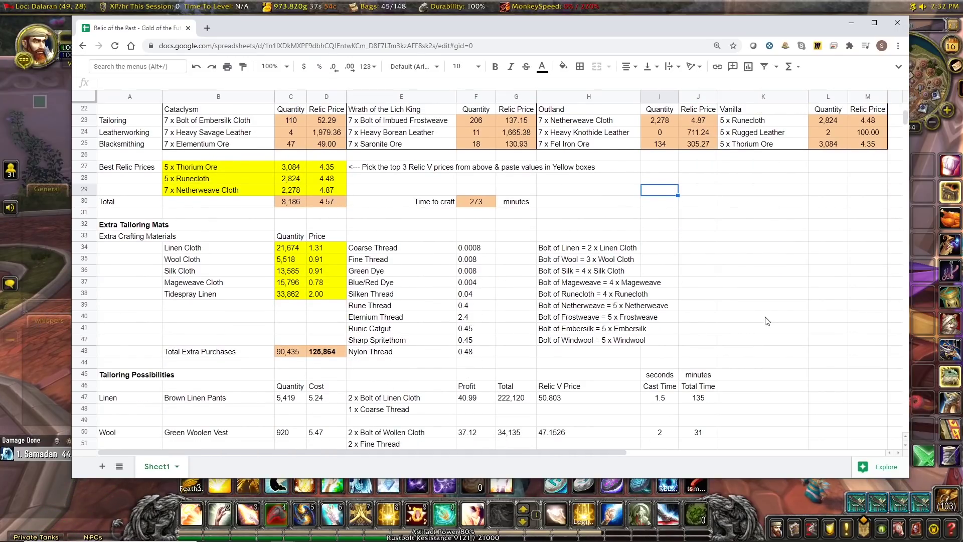
{"action": "scroll", "coordinate": [767, 321], "scroll_direction": "down", "scroll_amount": 2}
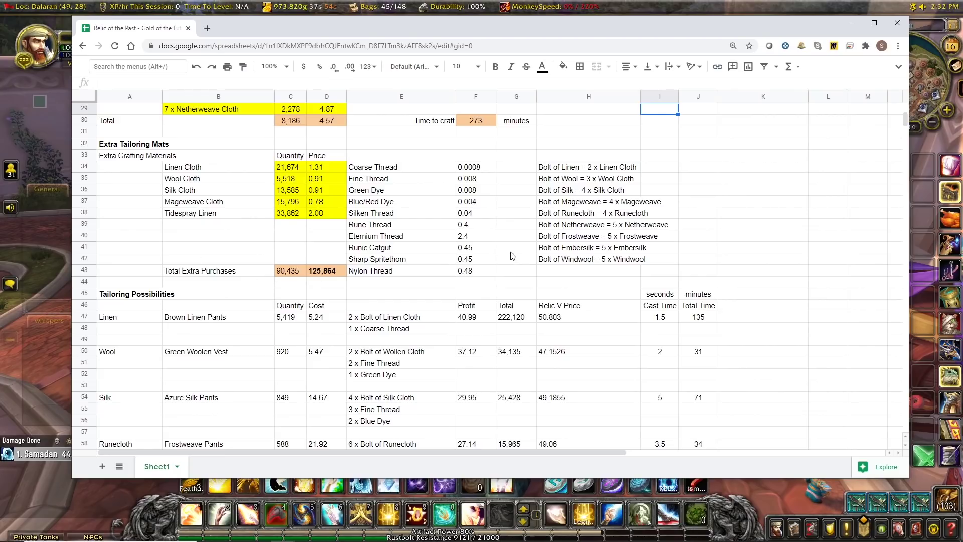
{"action": "scroll", "coordinate": [512, 256], "scroll_direction": "down", "scroll_amount": 7}
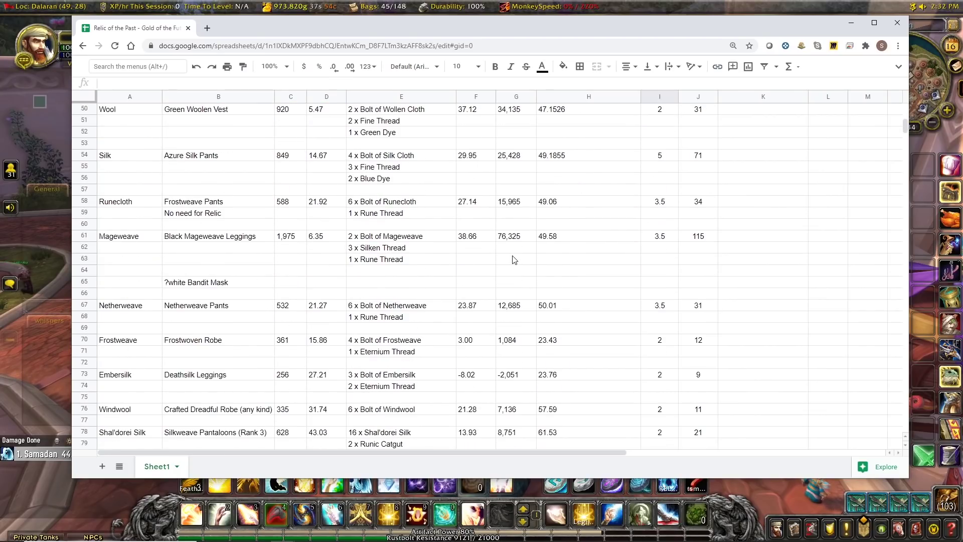
{"action": "scroll", "coordinate": [514, 259], "scroll_direction": "down", "scroll_amount": 10}
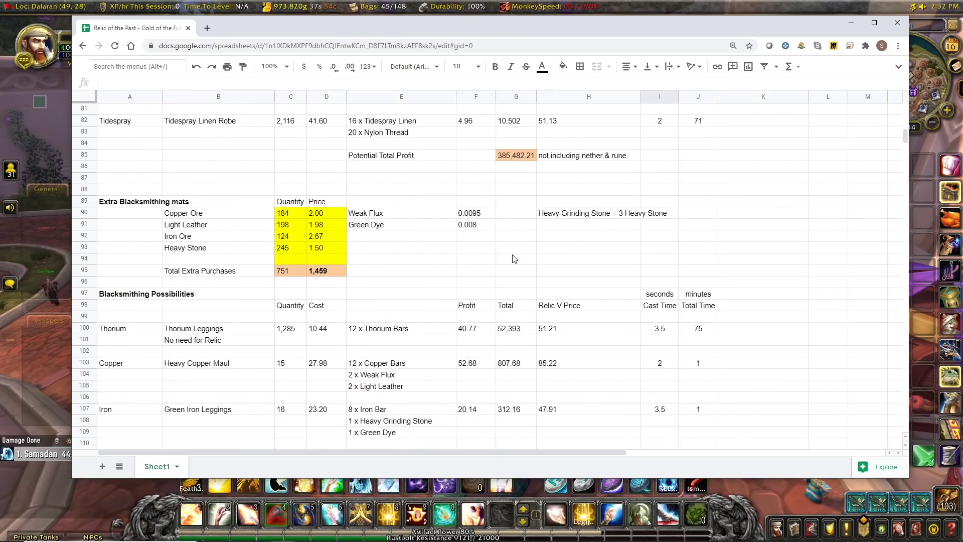
{"action": "scroll", "coordinate": [514, 259], "scroll_direction": "down", "scroll_amount": 3}
{"action": "scroll", "coordinate": [514, 258], "scroll_direction": "up", "scroll_amount": 3}
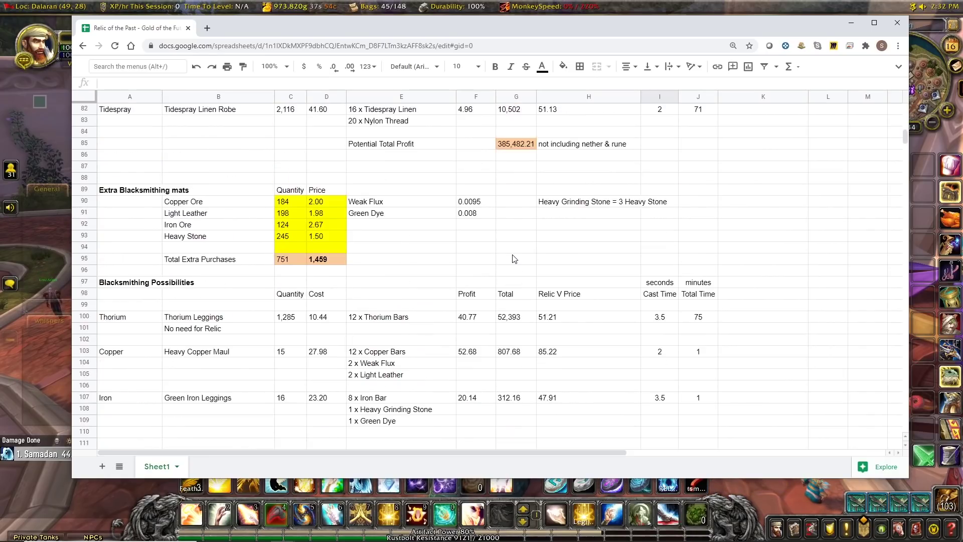
{"action": "scroll", "coordinate": [514, 259], "scroll_direction": "up", "scroll_amount": 13}
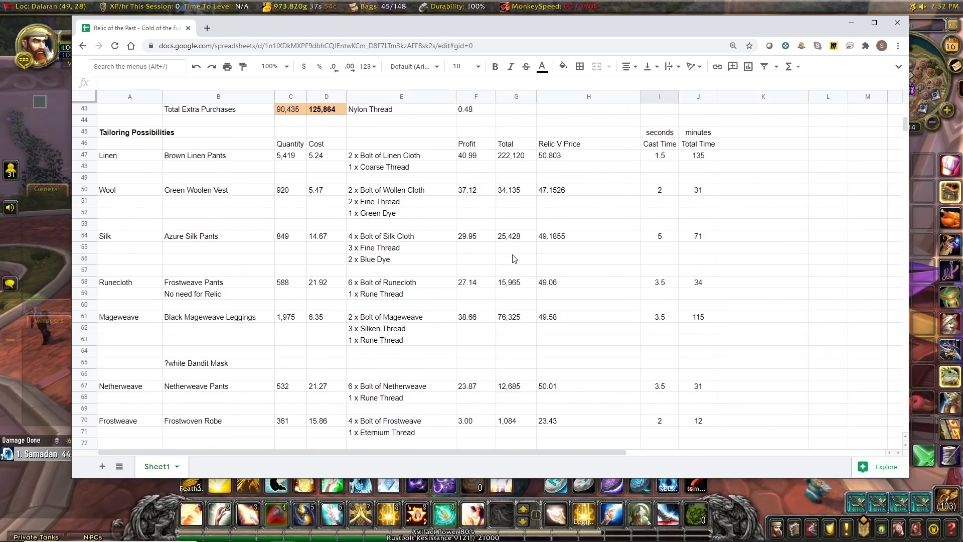
{"action": "scroll", "coordinate": [514, 259], "scroll_direction": "up", "scroll_amount": 6}
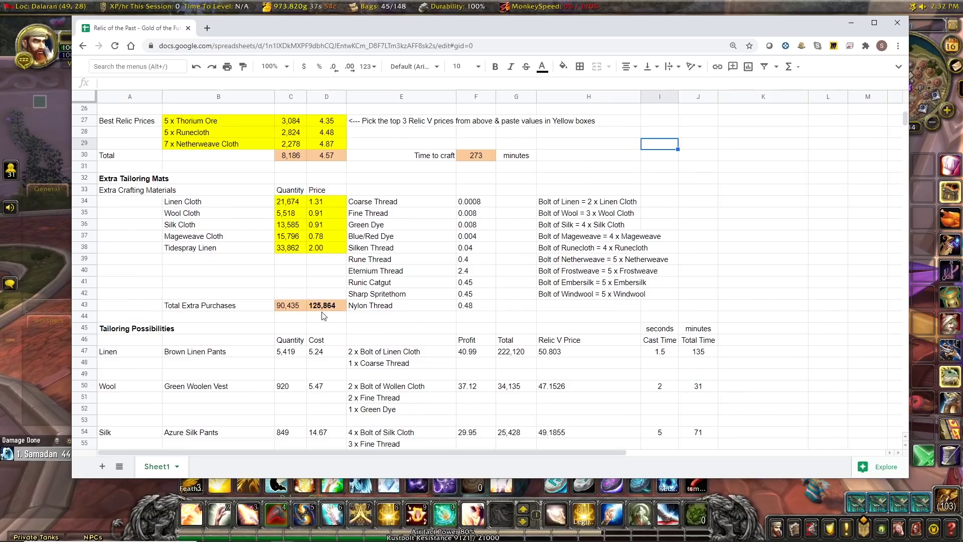
- Examine the Extra Tailoring Mats quantities and prices from Linen Cloth to Tidespray Linen, plus the Total Extra Purchases cost
{"action": "left_click_drag", "start_coordinate": [200, 205], "coordinate": [333, 309]}
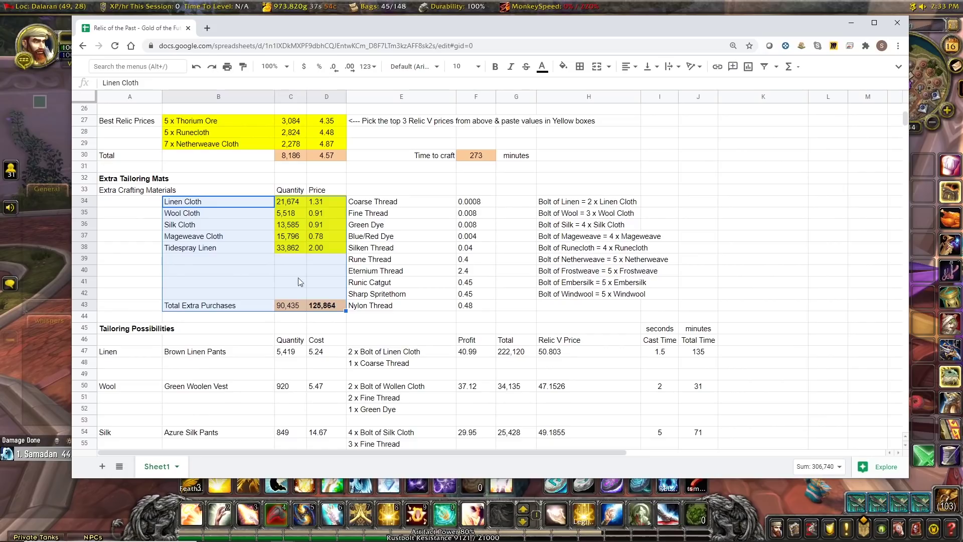
{"action": "left_click", "coordinate": [320, 251]}
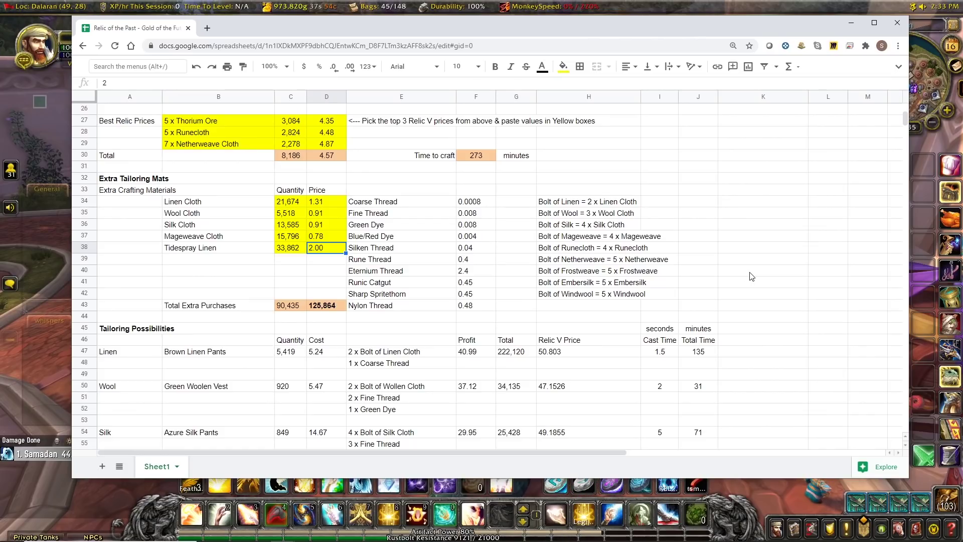
{"action": "left_click_drag", "start_coordinate": [288, 201], "coordinate": [325, 249]}
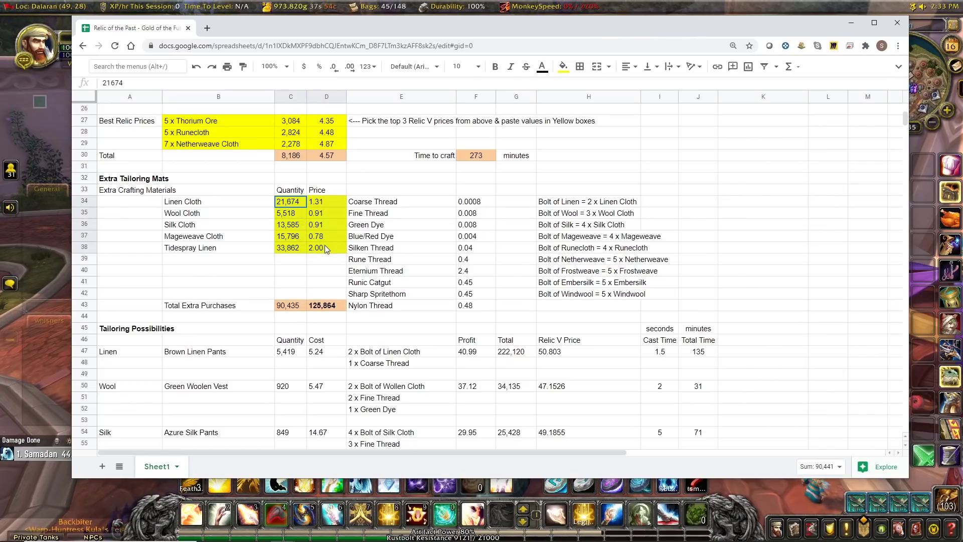
{"action": "scroll", "coordinate": [487, 300], "scroll_direction": "down", "scroll_amount": 5}
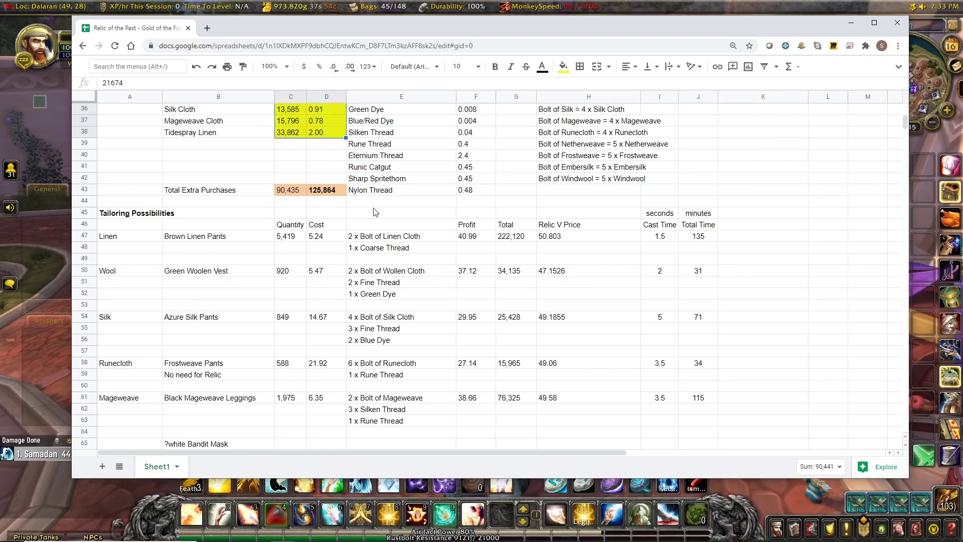
{"action": "left_click", "coordinate": [323, 192]}
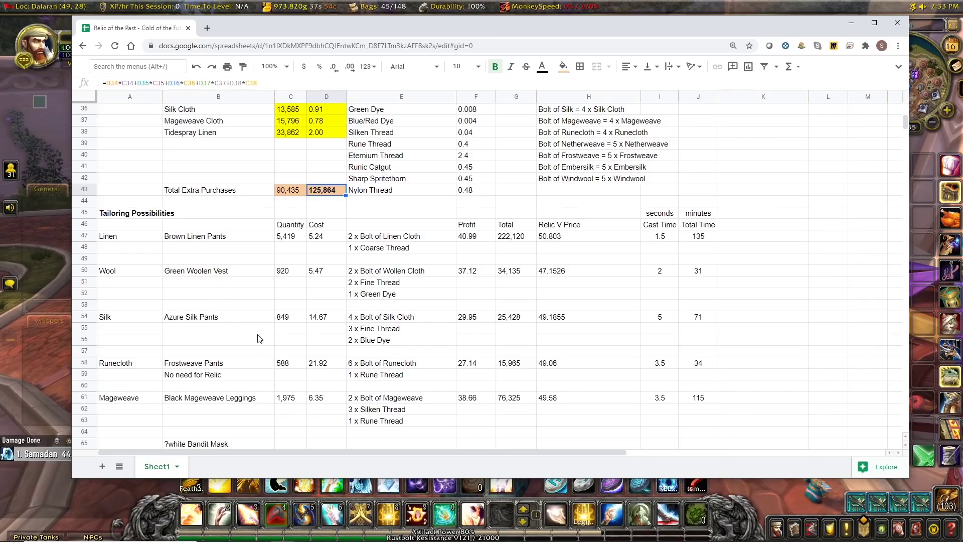
- Read through the Tailoring Possibilities crafts, the Potential Total Profit, and the blacksmithing and leatherworking options
{"action": "scroll", "coordinate": [259, 338], "scroll_direction": "down", "scroll_amount": 1}
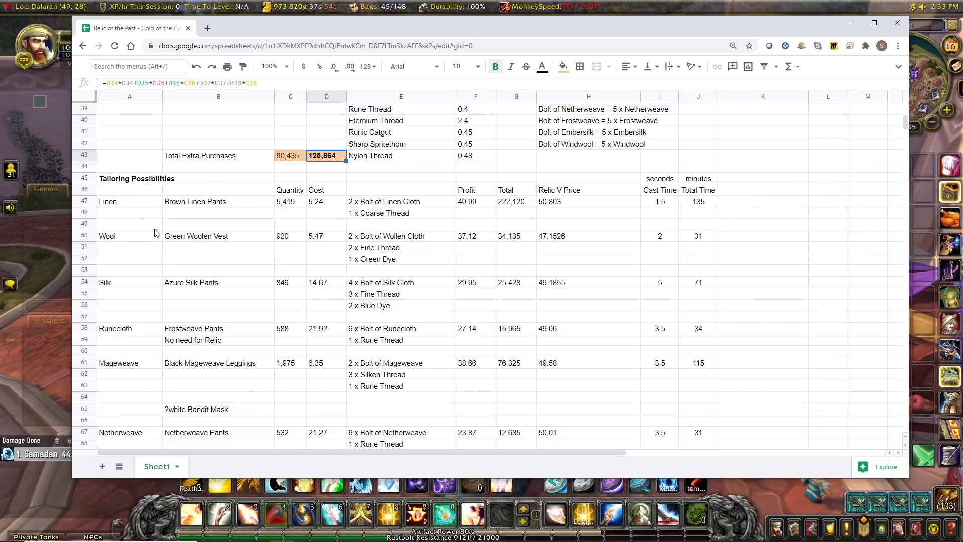
{"action": "scroll", "coordinate": [171, 266], "scroll_direction": "down", "scroll_amount": 6}
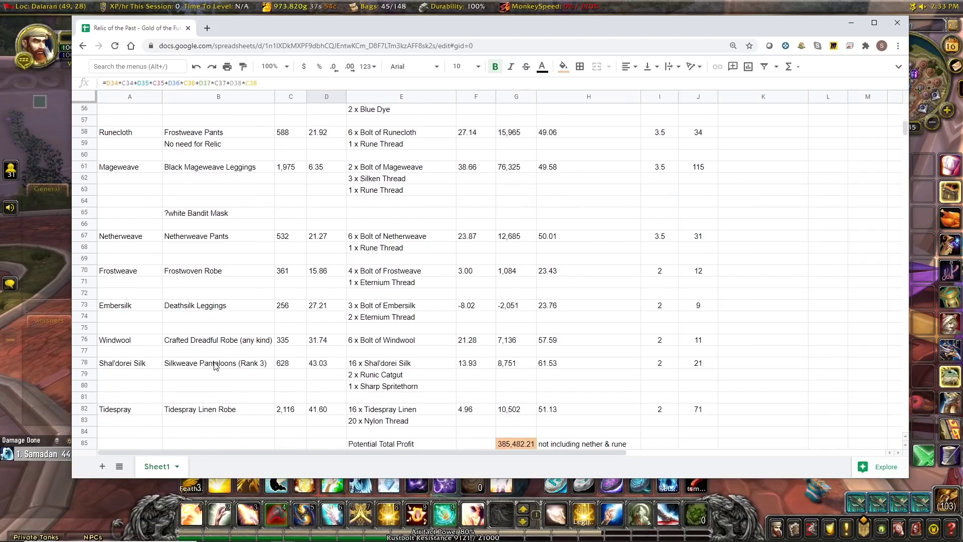
{"action": "scroll", "coordinate": [219, 355], "scroll_direction": "down", "scroll_amount": 1}
{"action": "scroll", "coordinate": [219, 355], "scroll_direction": "up", "scroll_amount": 7}
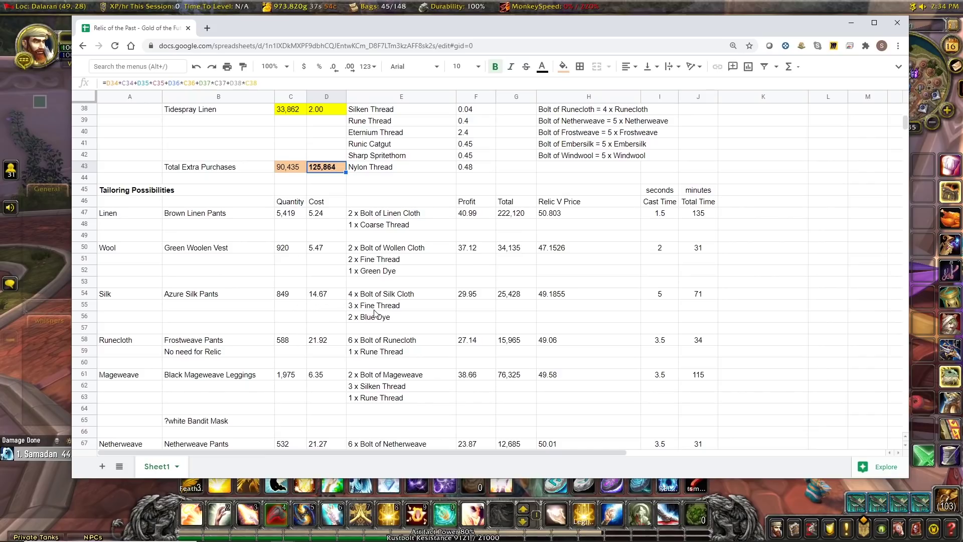
{"action": "scroll", "coordinate": [653, 307], "scroll_direction": "down", "scroll_amount": 11}
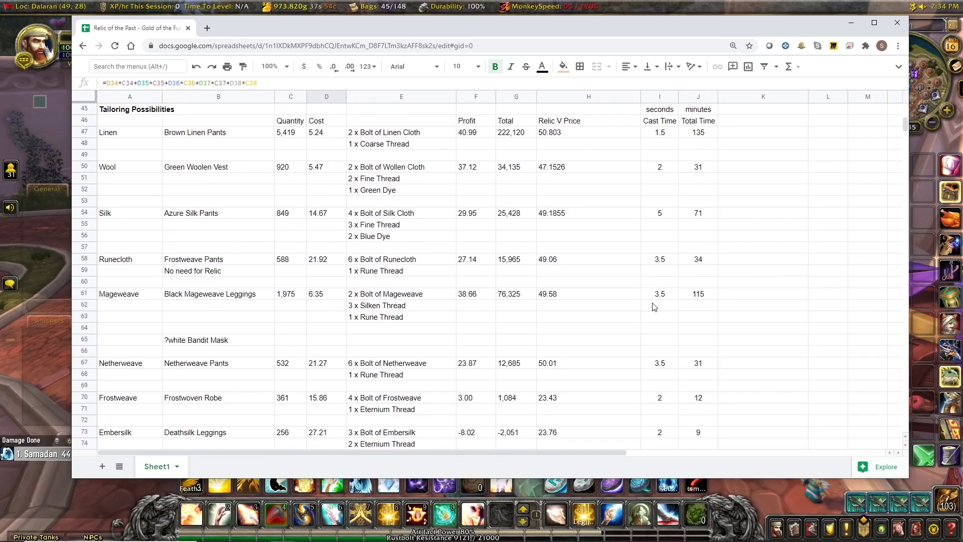
{"action": "scroll", "coordinate": [654, 306], "scroll_direction": "down", "scroll_amount": 2}
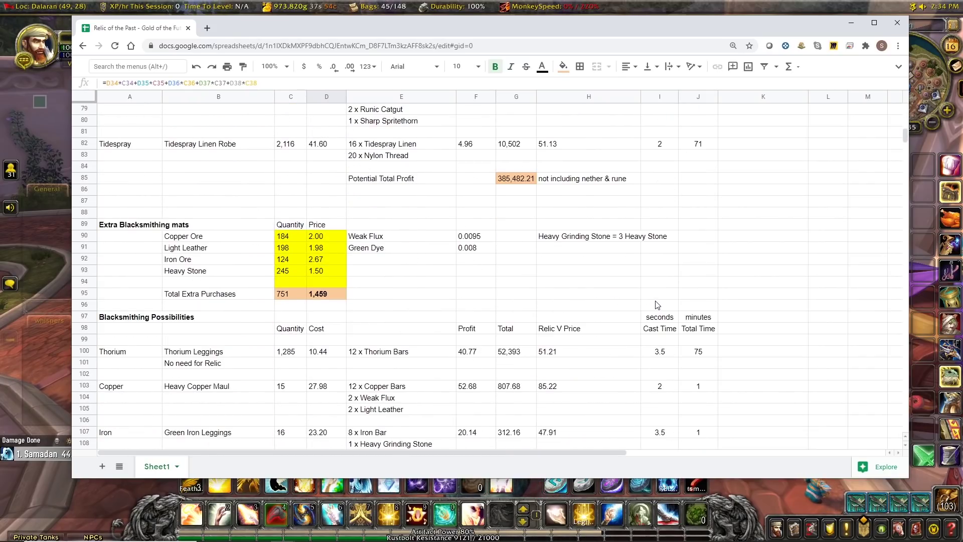
{"action": "scroll", "coordinate": [654, 305], "scroll_direction": "down", "scroll_amount": 6}
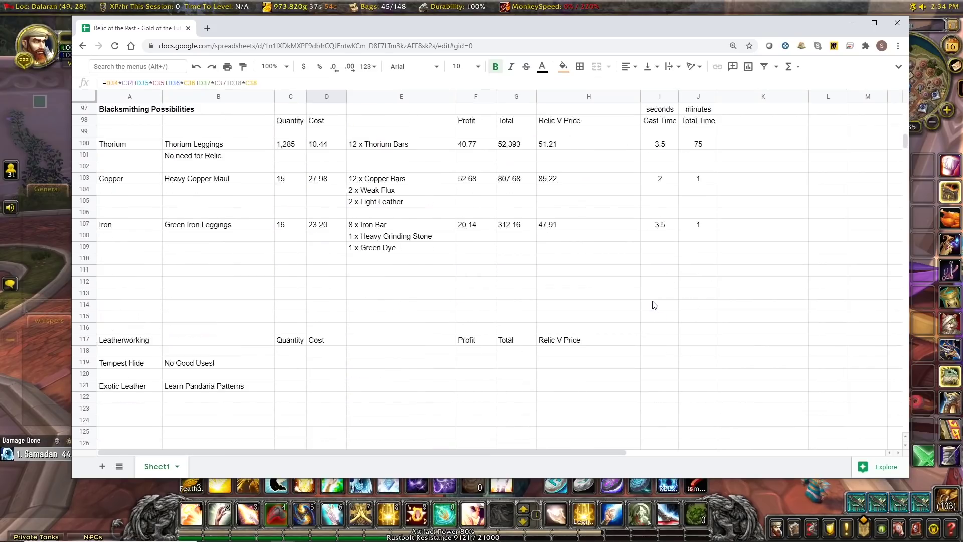
{"action": "scroll", "coordinate": [651, 305], "scroll_direction": "up", "scroll_amount": 8}
{"action": "scroll", "coordinate": [651, 305], "scroll_direction": "up", "scroll_amount": 10}
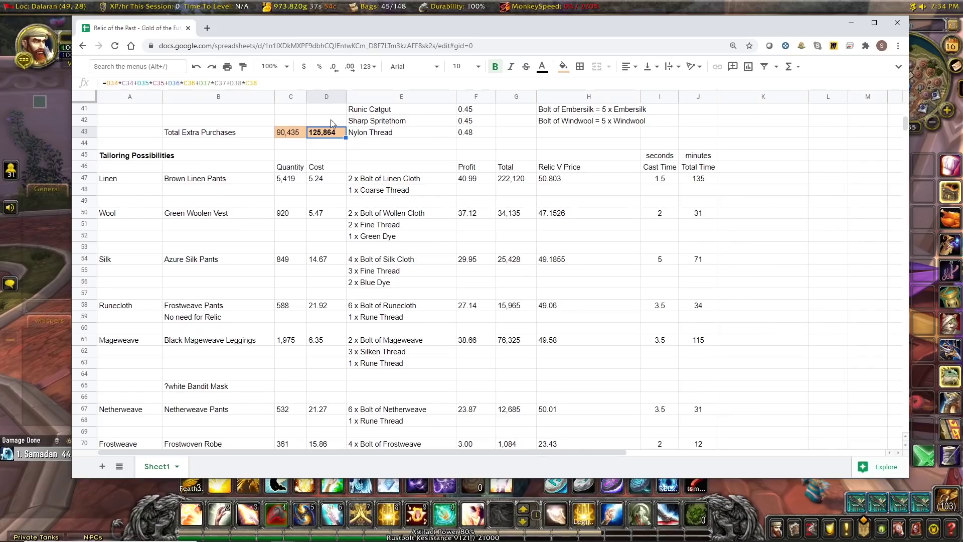
- Inspect the Brown Linen Pants row in Tailoring Possibilities, including its total and per-item profit
{"action": "scroll", "coordinate": [321, 128], "scroll_direction": "up", "scroll_amount": 2}
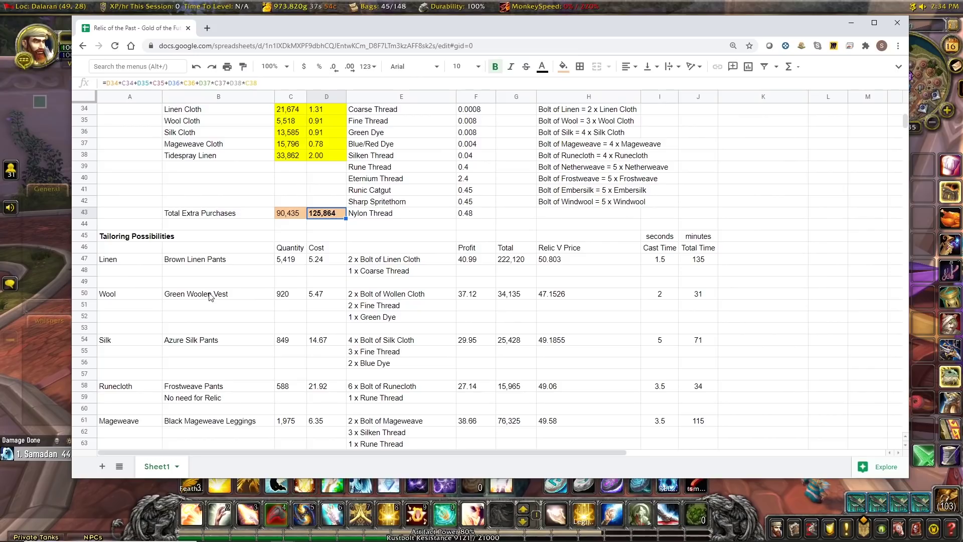
{"action": "scroll", "coordinate": [209, 297], "scroll_direction": "down", "scroll_amount": 2}
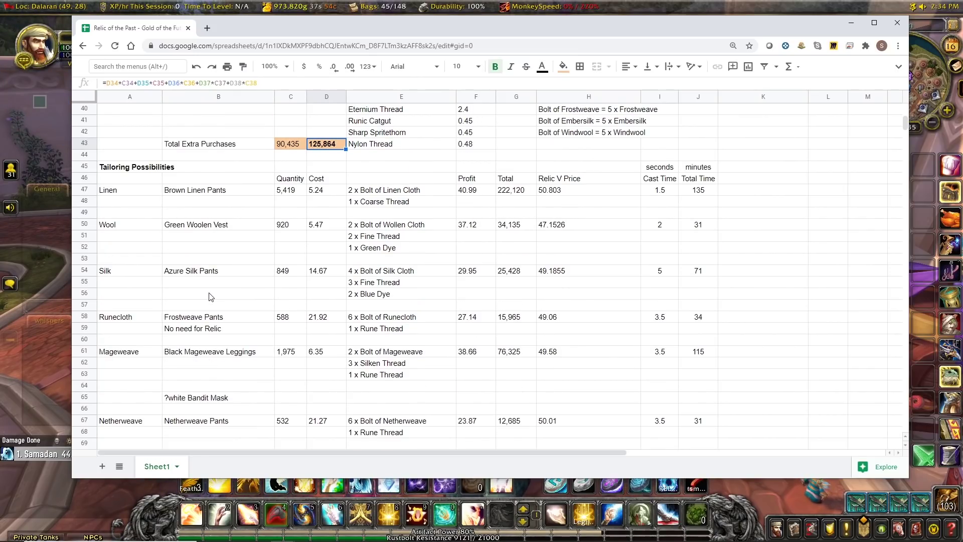
{"action": "left_click", "coordinate": [191, 191]}
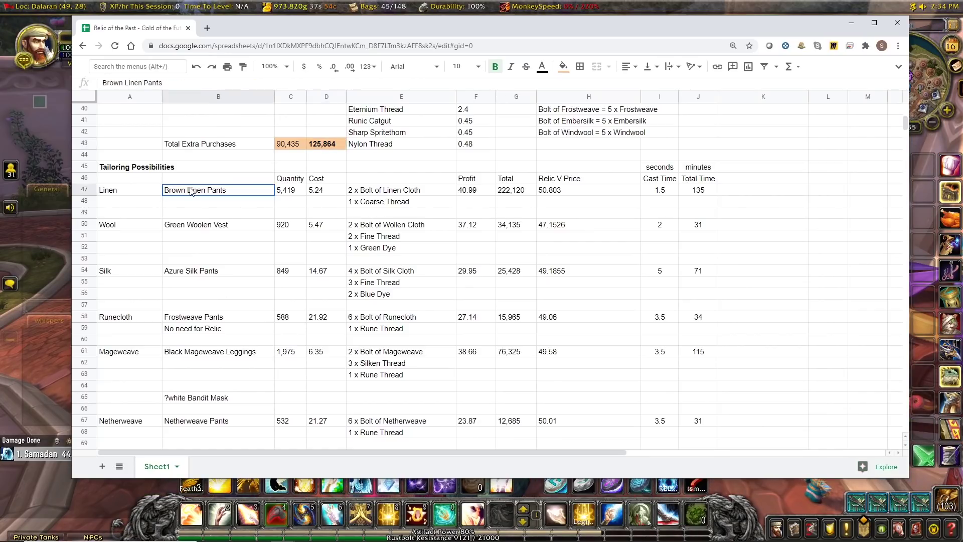
{"action": "left_click", "coordinate": [510, 191]}
{"action": "left_click", "coordinate": [468, 191]}
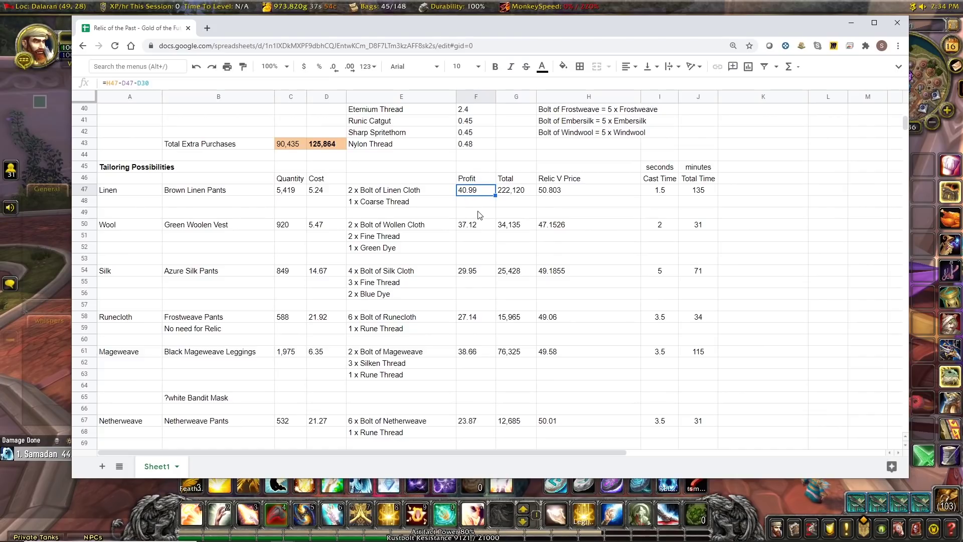
- Inspect the Linen Cloth price, then the Brown Linen Pants profit, total and total crafting time
{"action": "scroll", "coordinate": [479, 215], "scroll_direction": "up", "scroll_amount": 3}
{"action": "left_click", "coordinate": [327, 156]}
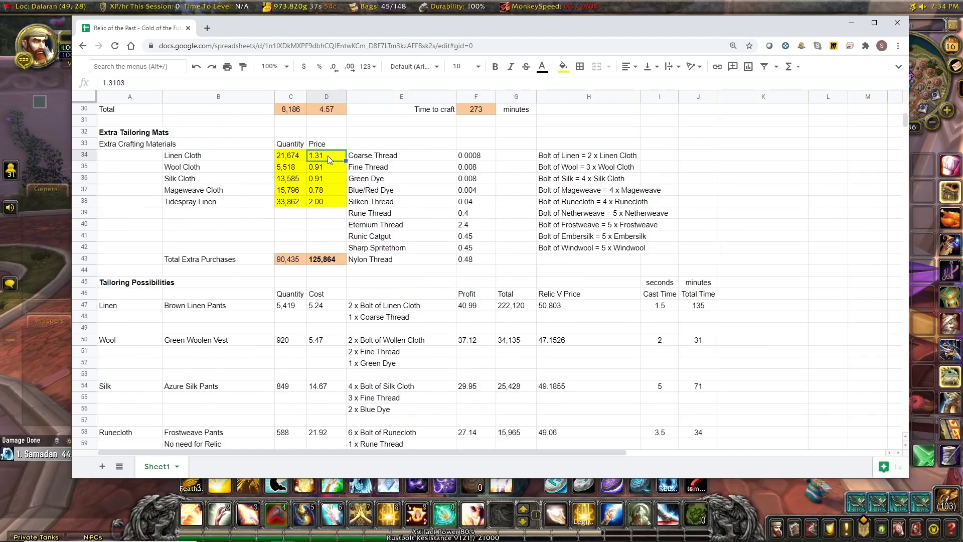
{"action": "left_click", "coordinate": [474, 307]}
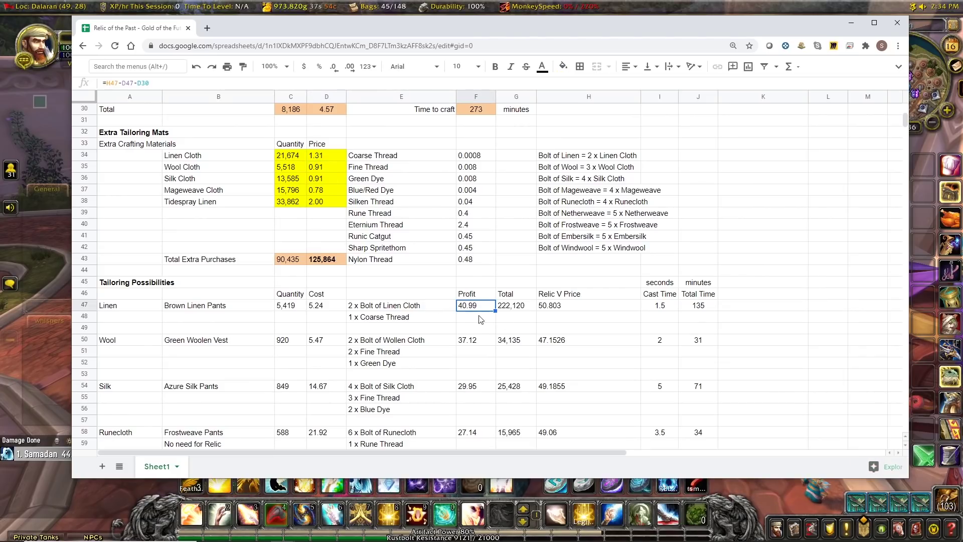
{"action": "left_click", "coordinate": [512, 307]}
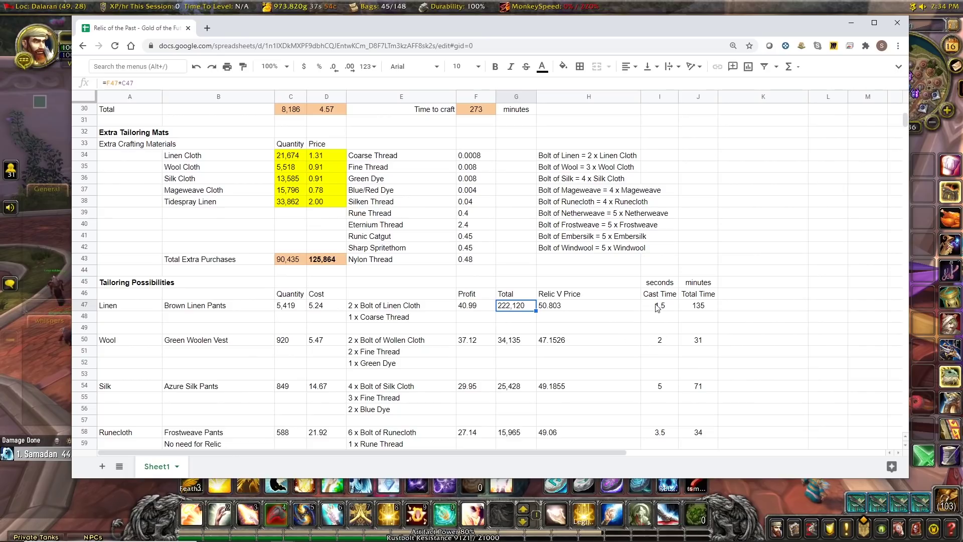
{"action": "left_click", "coordinate": [695, 307]}
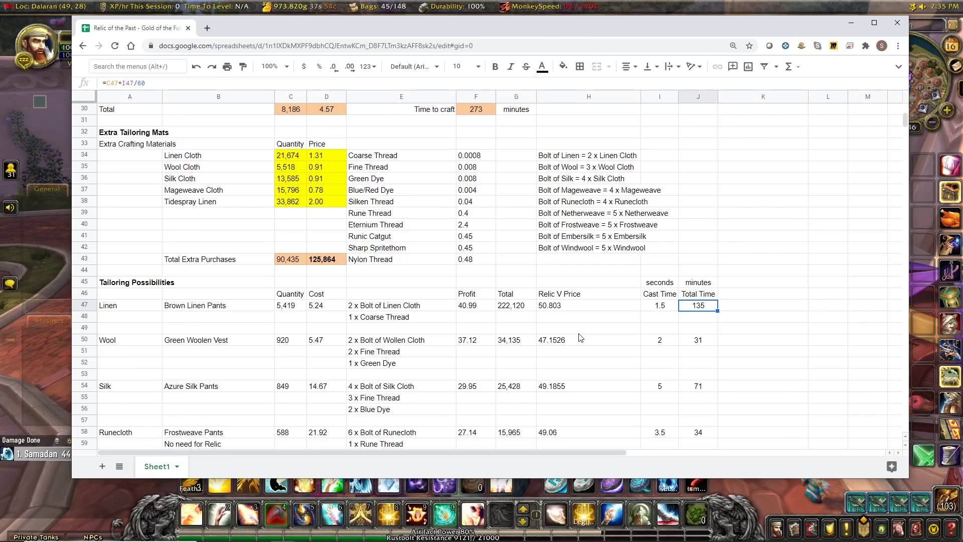
- Examine the Blacksmithing Possibilities, highlighting the Thorium Leggings row from item name to Relic V price
{"action": "scroll", "coordinate": [581, 337], "scroll_direction": "down", "scroll_amount": 10}
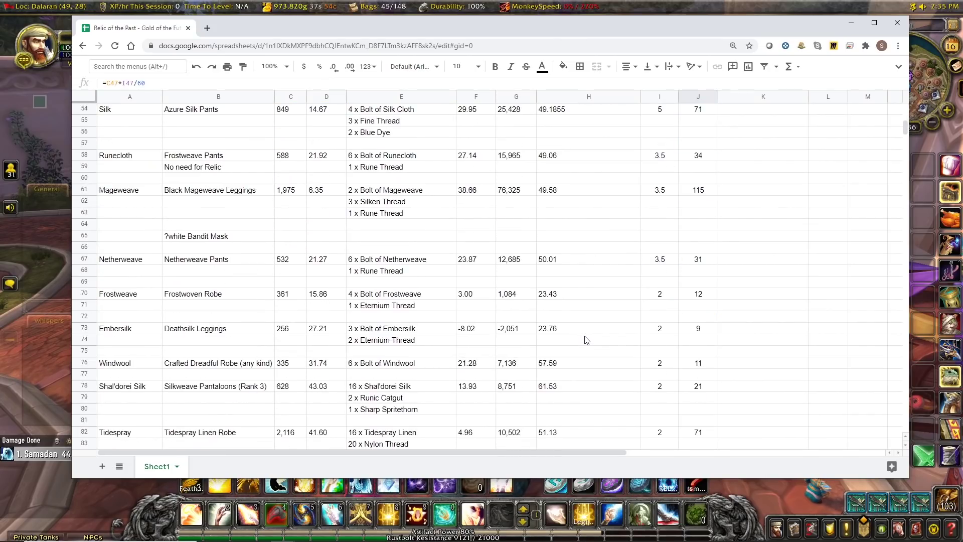
{"action": "scroll", "coordinate": [586, 340], "scroll_direction": "down", "scroll_amount": 10}
{"action": "scroll", "coordinate": [586, 340], "scroll_direction": "down", "scroll_amount": 3}
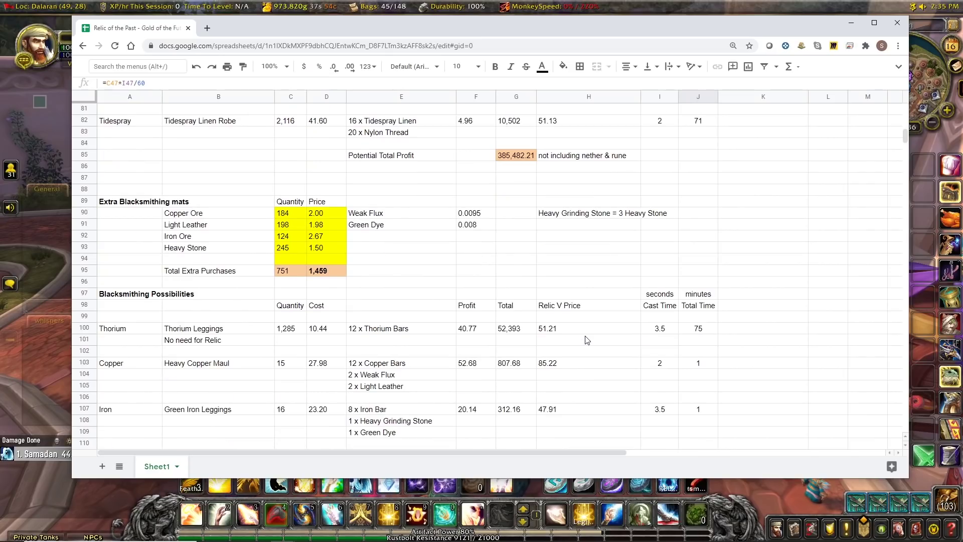
{"action": "left_click_drag", "start_coordinate": [241, 283], "coordinate": [571, 289]}
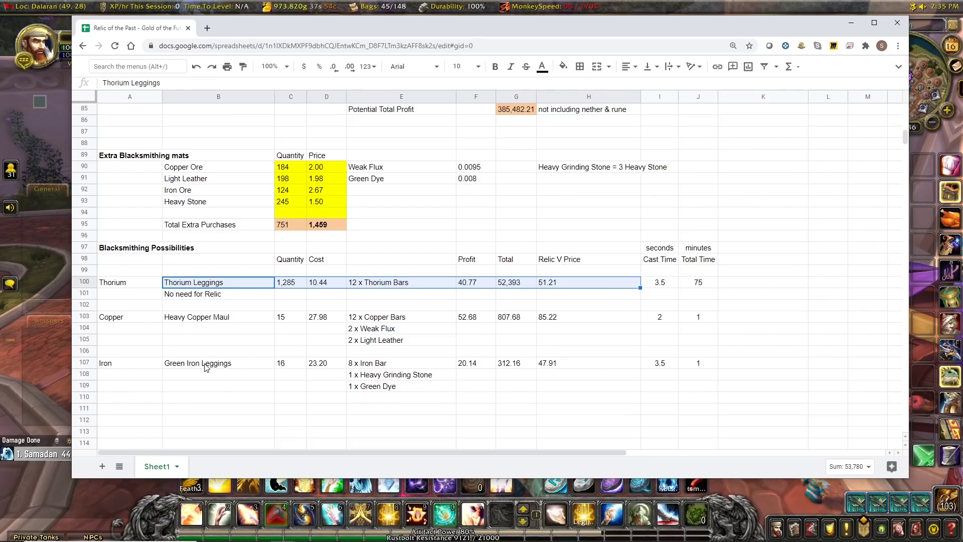
{"action": "left_click", "coordinate": [608, 355]}
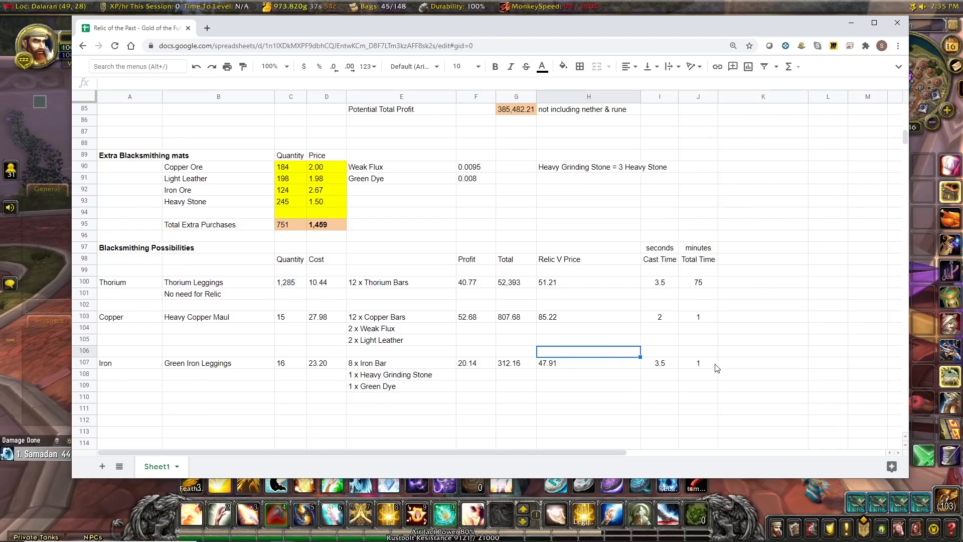
- Review the material spending totals and the Step 2 Relic V Prices, including the Best Relic Prices
{"action": "scroll", "coordinate": [792, 357], "scroll_direction": "up", "scroll_amount": 9}
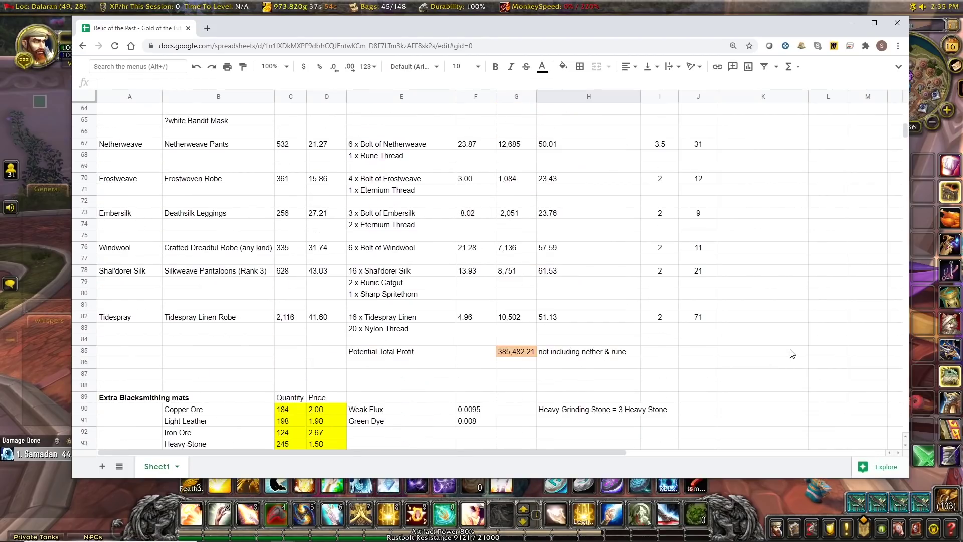
{"action": "scroll", "coordinate": [792, 353], "scroll_direction": "up", "scroll_amount": 10}
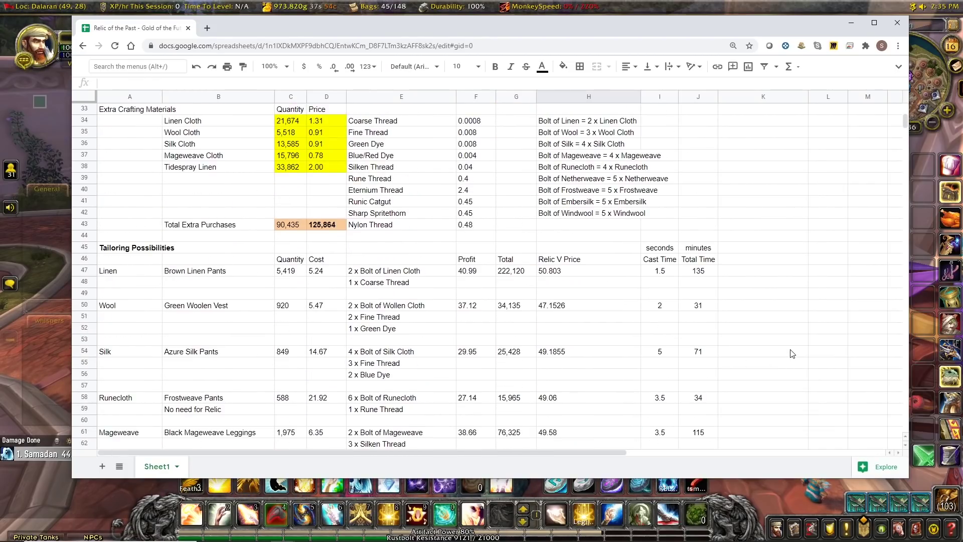
{"action": "scroll", "coordinate": [792, 354], "scroll_direction": "up", "scroll_amount": 7}
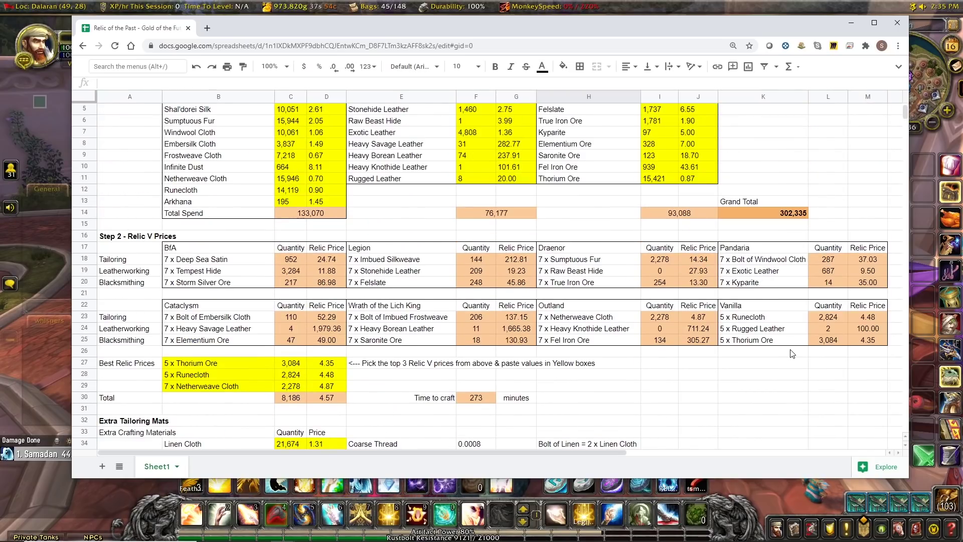
{"action": "scroll", "coordinate": [792, 354], "scroll_direction": "up", "scroll_amount": 2}
{"action": "scroll", "coordinate": [794, 355], "scroll_direction": "down", "scroll_amount": 9}
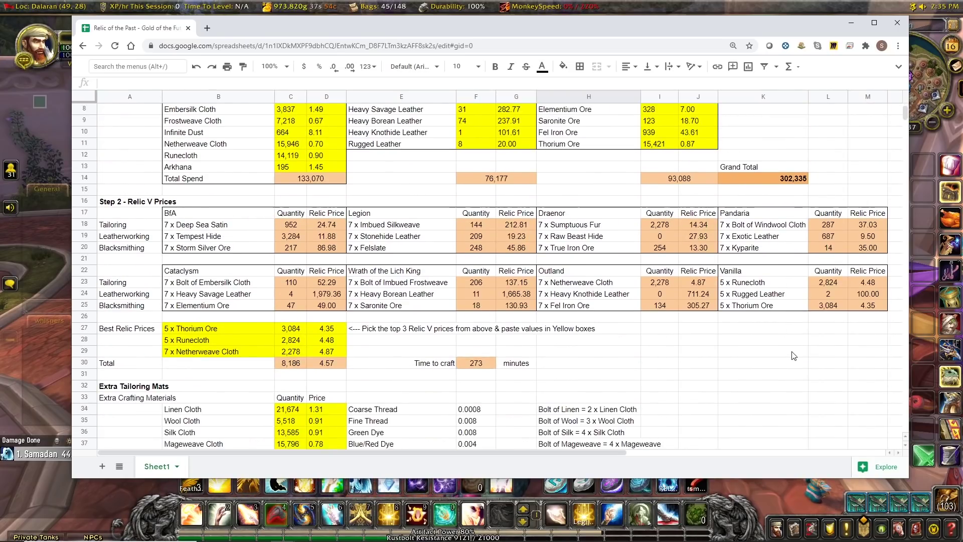
- Inspect the Potential Total Profit formula and review the Tailoring Possibilities that feed into it
{"action": "scroll", "coordinate": [794, 356], "scroll_direction": "down", "scroll_amount": 10}
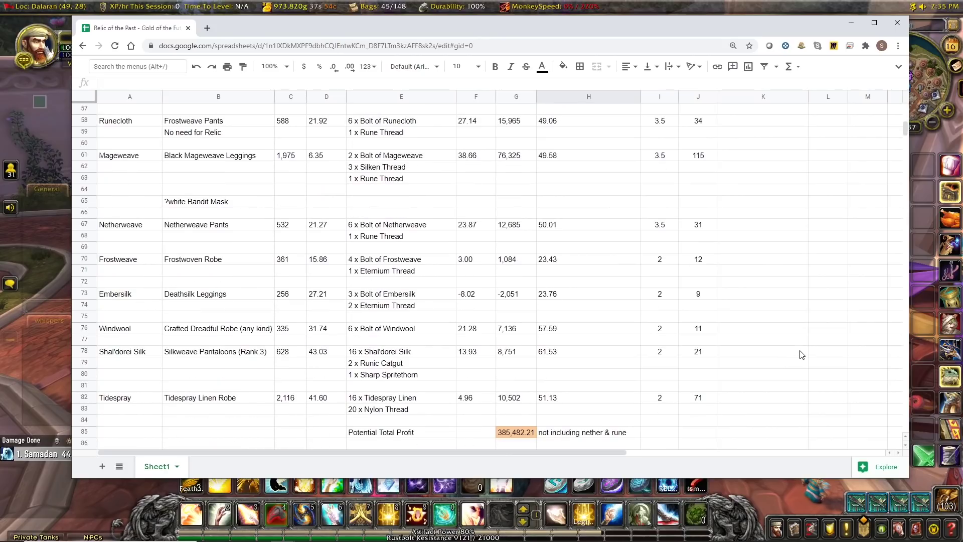
{"action": "left_click", "coordinate": [518, 401]}
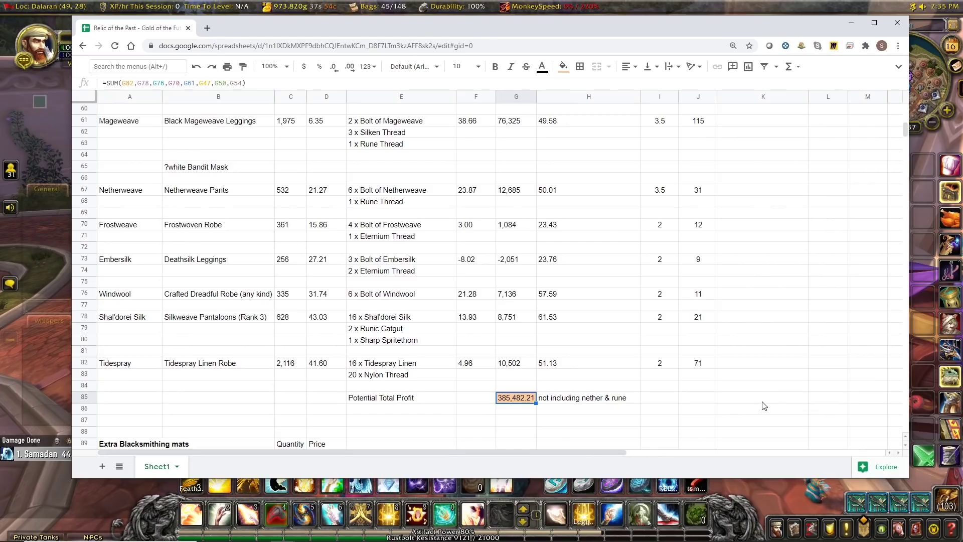
{"action": "scroll", "coordinate": [774, 396], "scroll_direction": "up", "scroll_amount": 12}
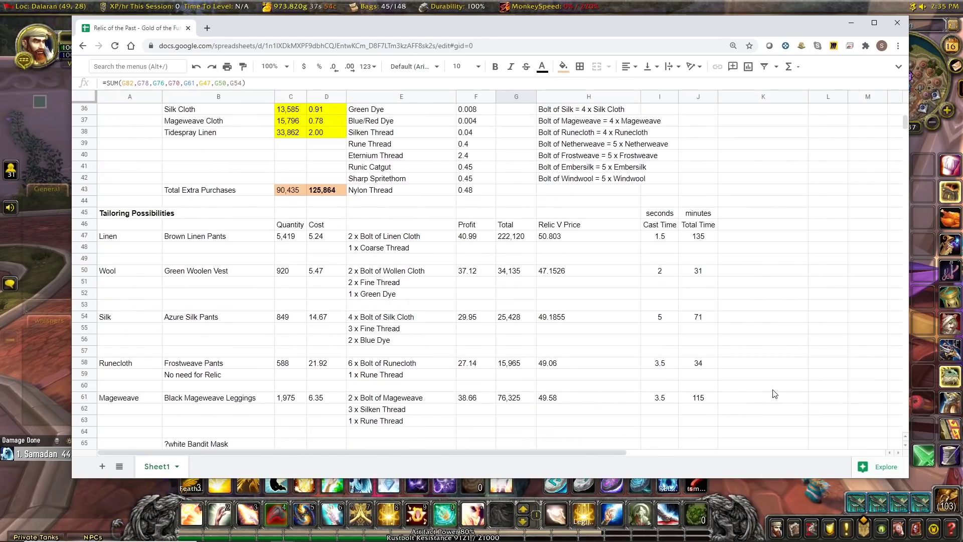
{"action": "scroll", "coordinate": [774, 394], "scroll_direction": "up", "scroll_amount": 4}
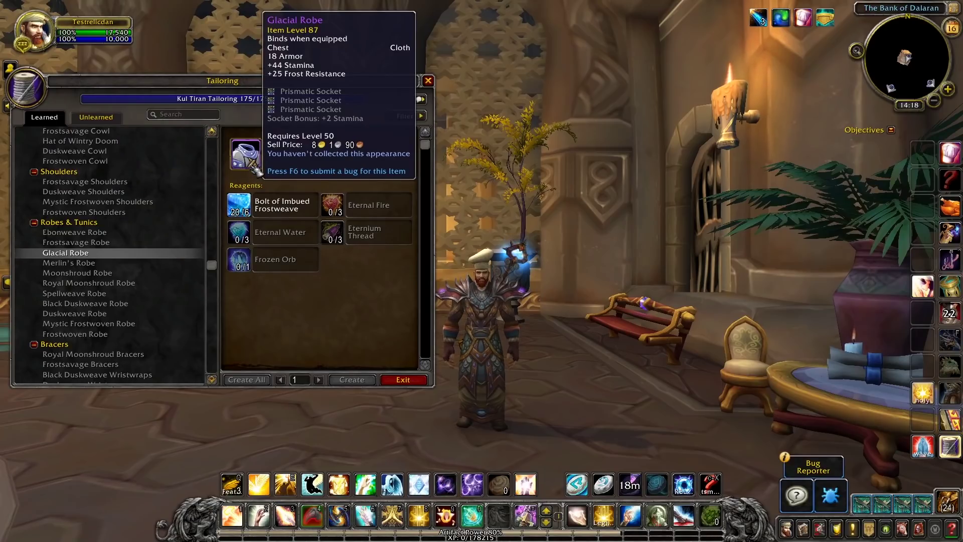
- Check the item details and reagents of Merlin's Robe, Moonshroud Robe and Royal Moonshroud Robe in the in-game tailoring recipes
{"action": "left_click", "coordinate": [98, 265]}
{"action": "mouse_move", "coordinate": [251, 162]}
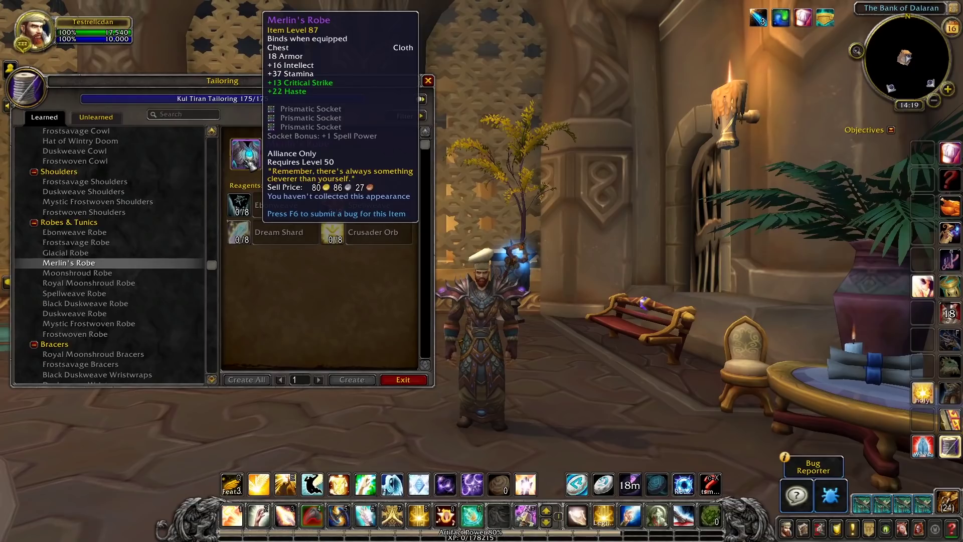
{"action": "left_click", "coordinate": [95, 273]}
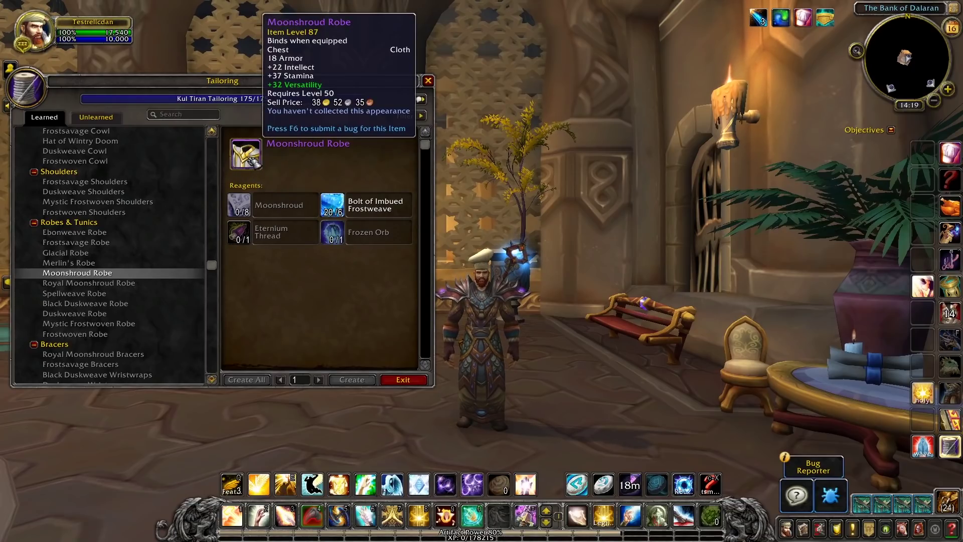
{"action": "left_click", "coordinate": [121, 284]}
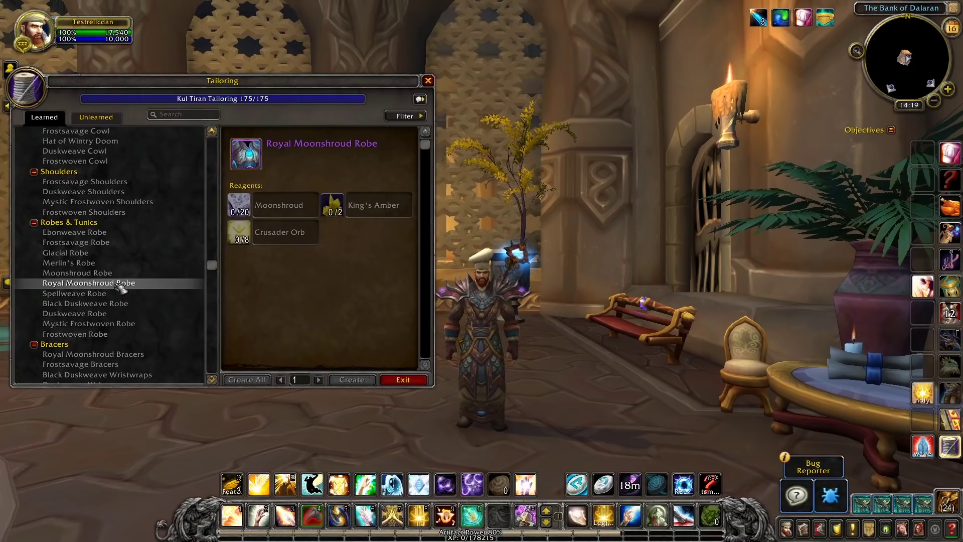
{"action": "mouse_move", "coordinate": [245, 159]}
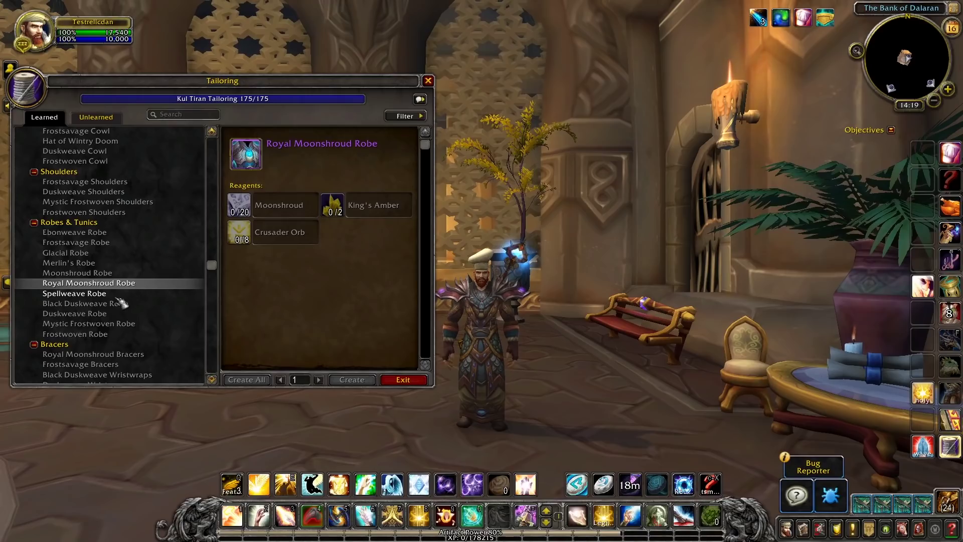
- Check the sell prices of the Crafted Malevolent Gladiator's Treads of Cruelty and Felweave Trousers
{"action": "left_click_drag", "start_coordinate": [213, 264], "coordinate": [219, 224]}
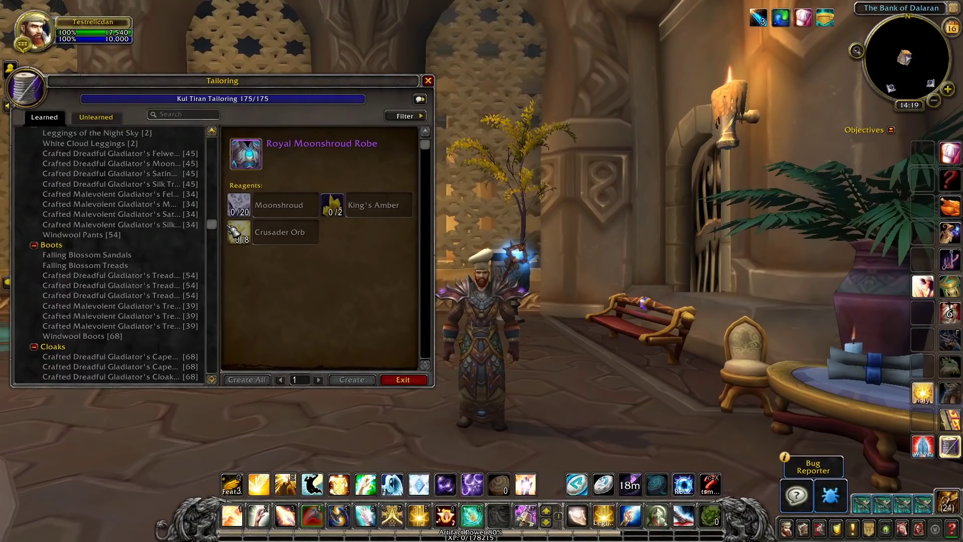
{"action": "left_click", "coordinate": [135, 316]}
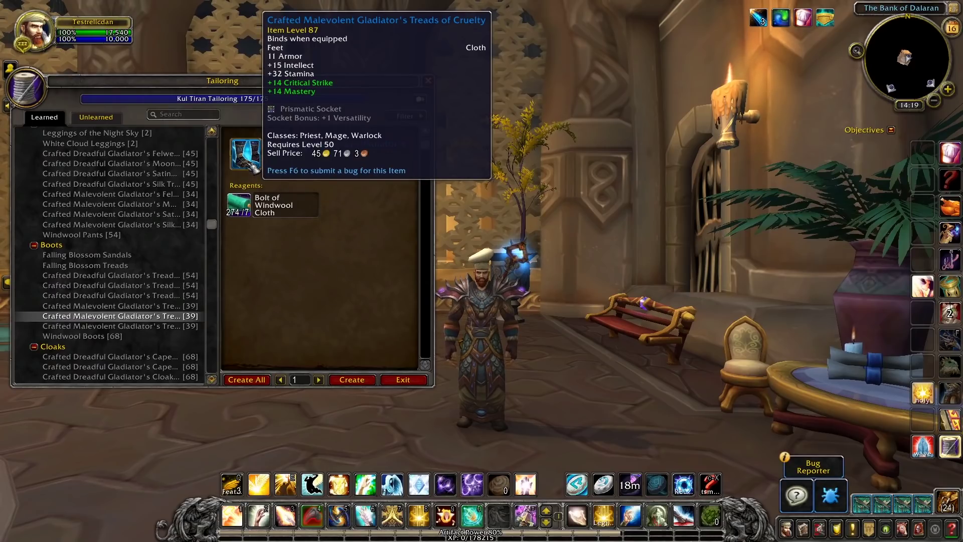
{"action": "left_click", "coordinate": [111, 194]}
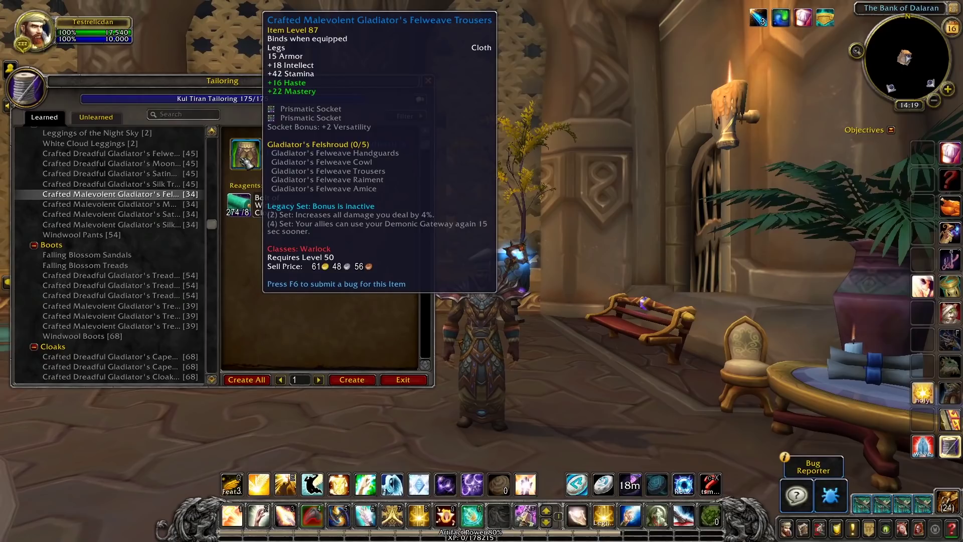
- Choose Relic of the Past II as the optional reagent for the Crafted Dreadful Gladiator's Mooncloth Leggings
{"action": "left_click", "coordinate": [145, 164]}
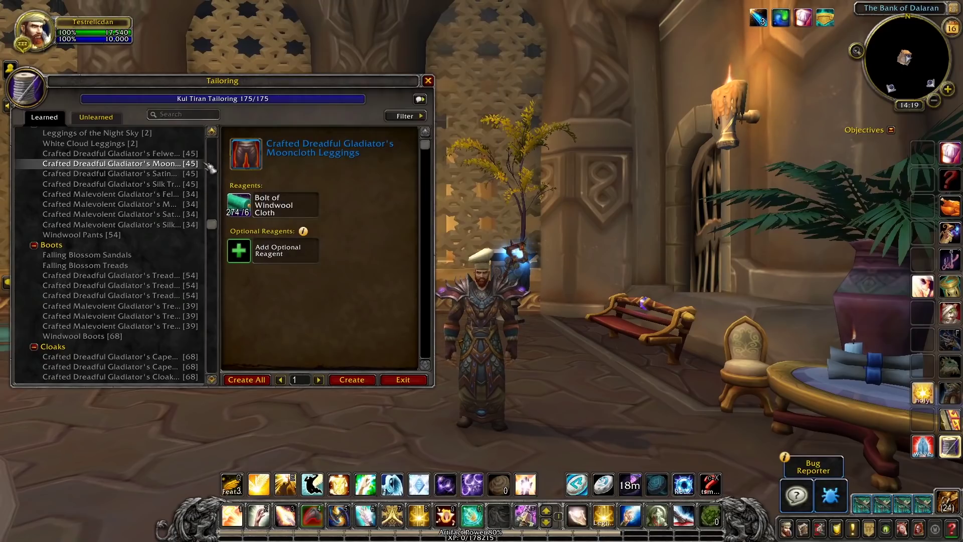
{"action": "left_click", "coordinate": [242, 253]}
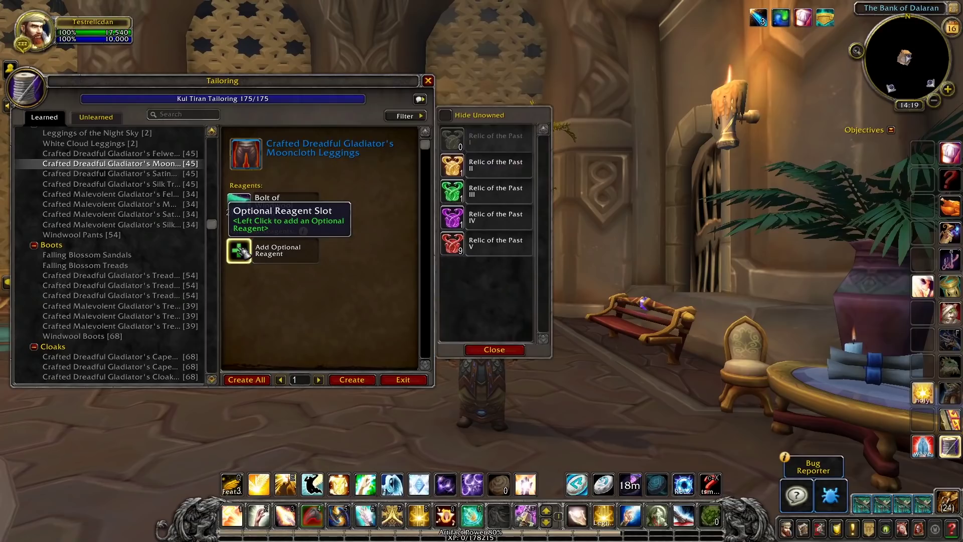
{"action": "left_click", "coordinate": [458, 167]}
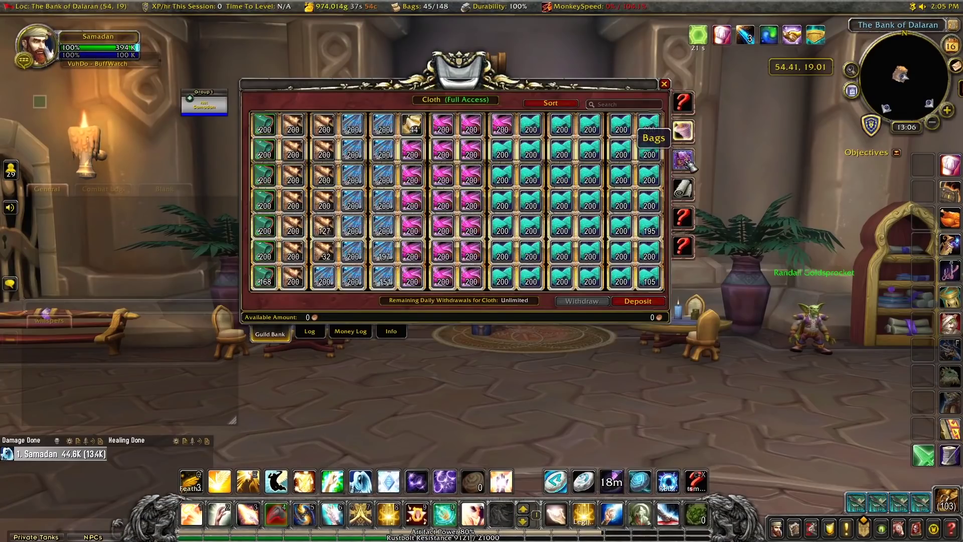
- Look through the guild bank's Bags, More Cloth, Tab 5 and Tab 6 contents, then close the guild bank
{"action": "left_click", "coordinate": [684, 159]}
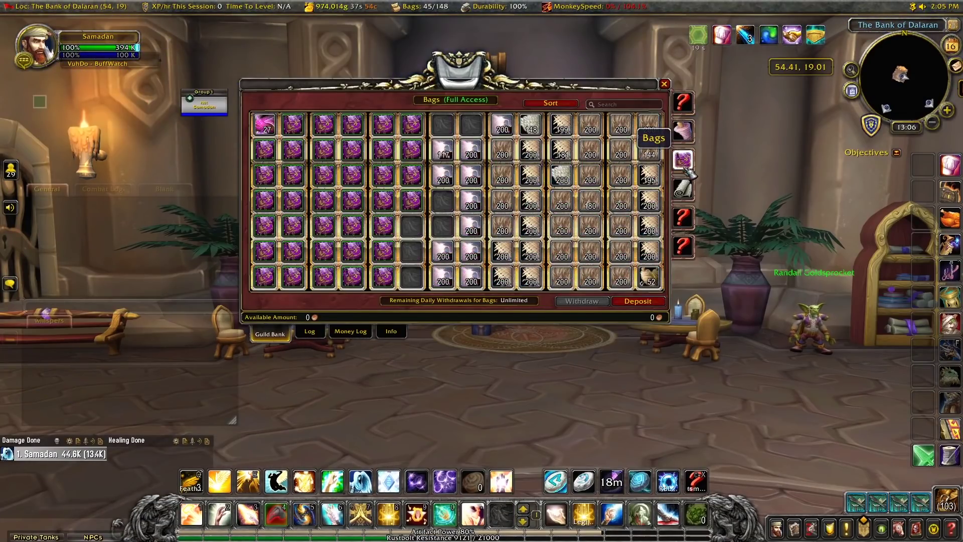
{"action": "left_click", "coordinate": [685, 190]}
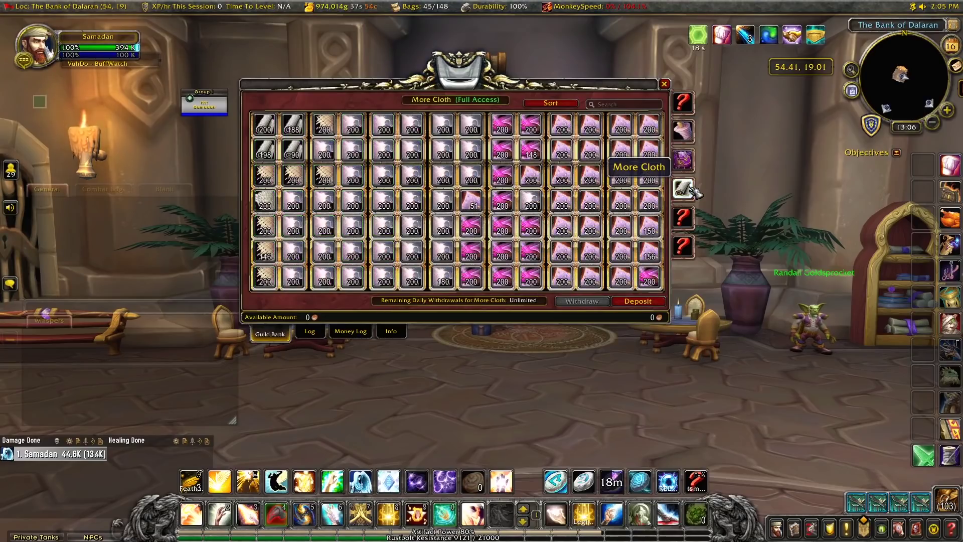
{"action": "left_click", "coordinate": [685, 219]}
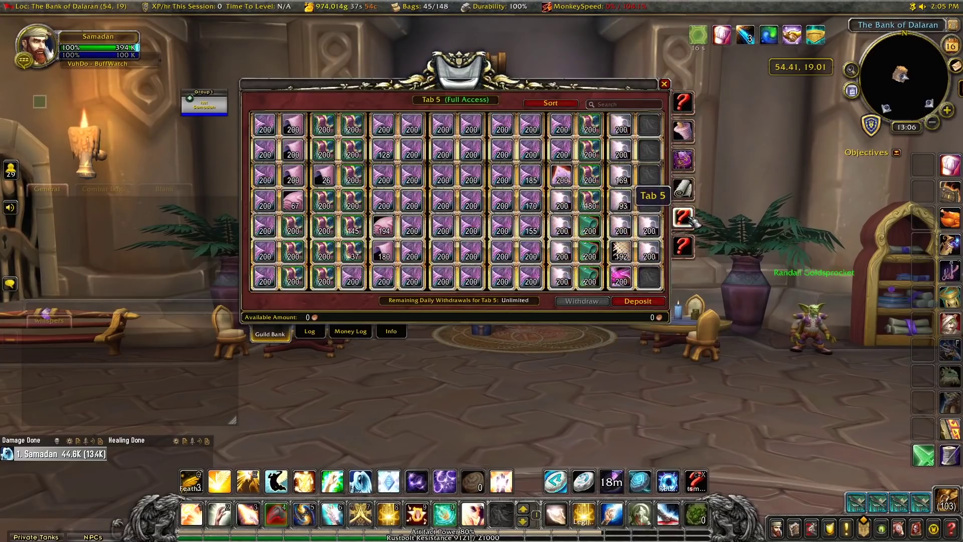
{"action": "left_click", "coordinate": [686, 246]}
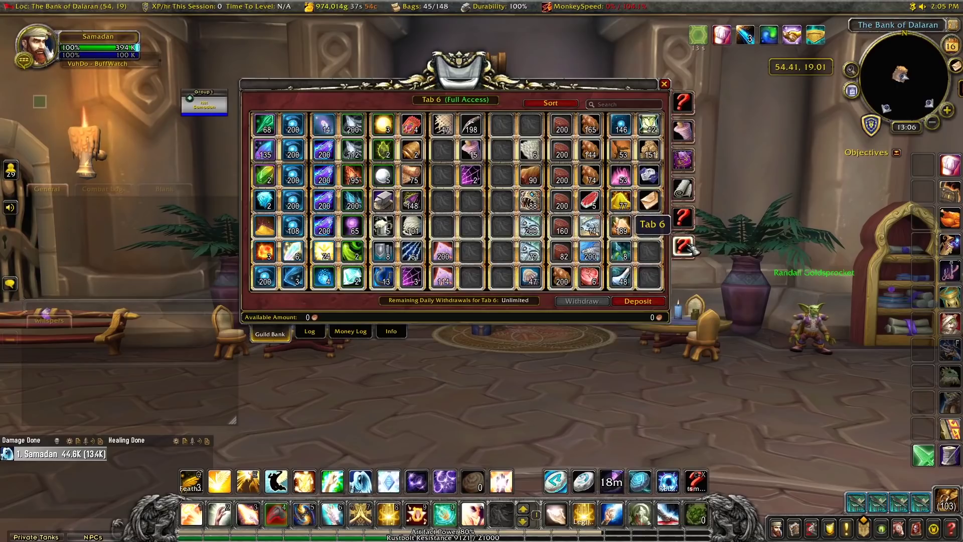
{"action": "left_click", "coordinate": [664, 85]}
- Walk to the banker in the Bank of Dalaran and open the personal bank to view its stored materials
{"action": "key", "text": "w"}
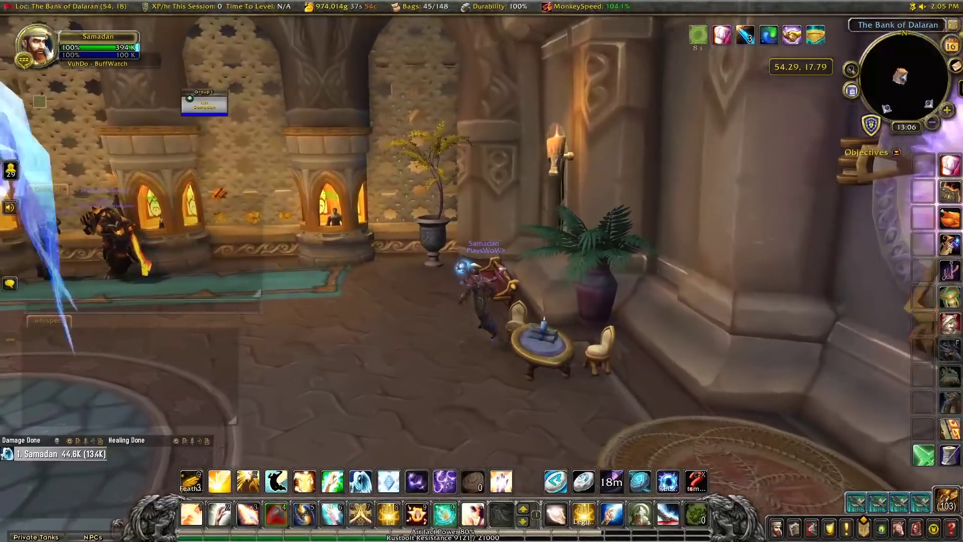
{"action": "left_click_drag", "start_coordinate": [512, 253], "coordinate": [513, 254]}
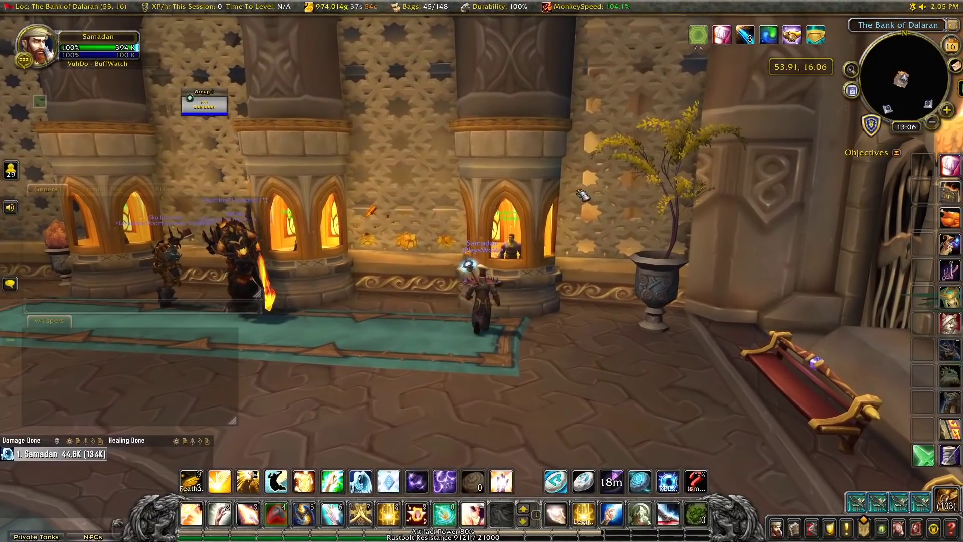
{"action": "right_click", "coordinate": [512, 253]}
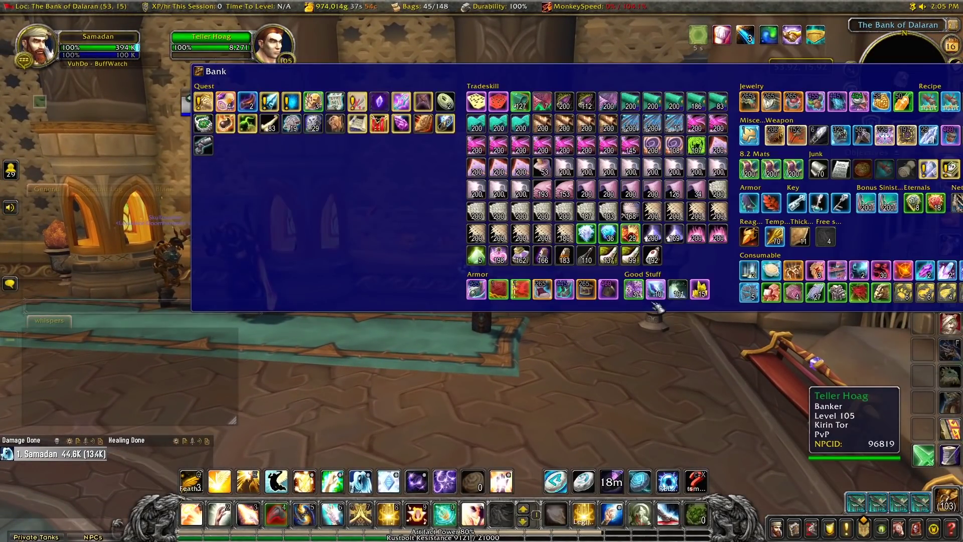
{"action": "left_click_drag", "start_coordinate": [634, 74], "coordinate": [343, 119]}
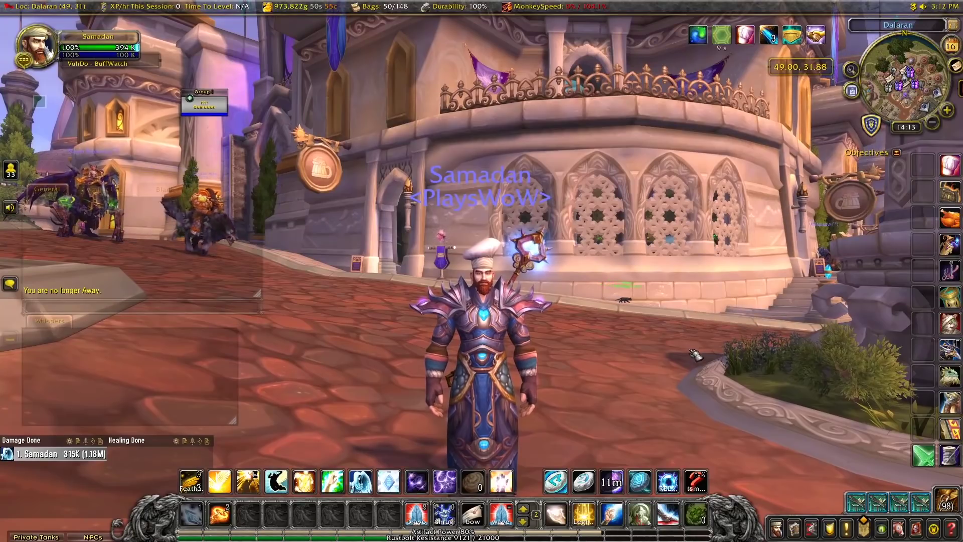
- Hide the game interface and make the character wave
{"action": "key", "text": "alt+z"}
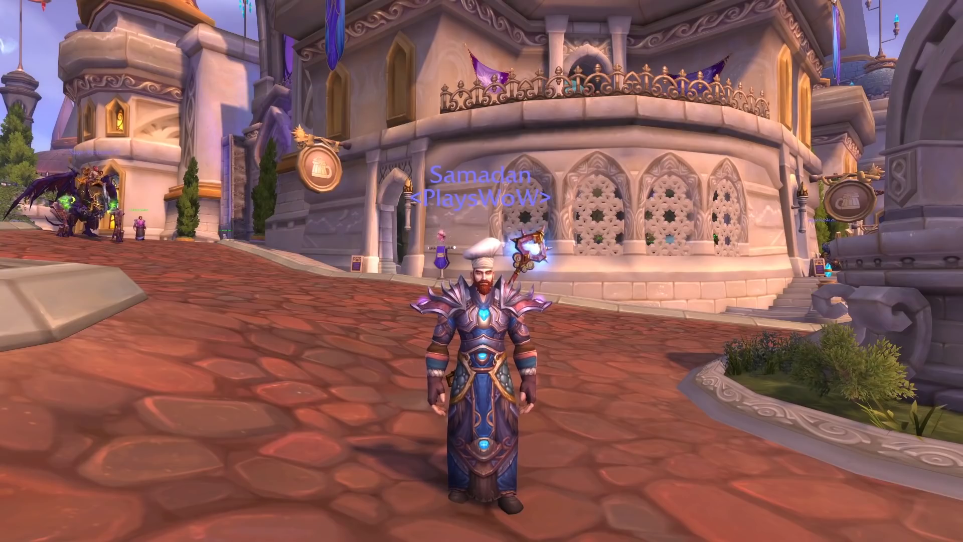
{"action": "key", "text": "Return"}
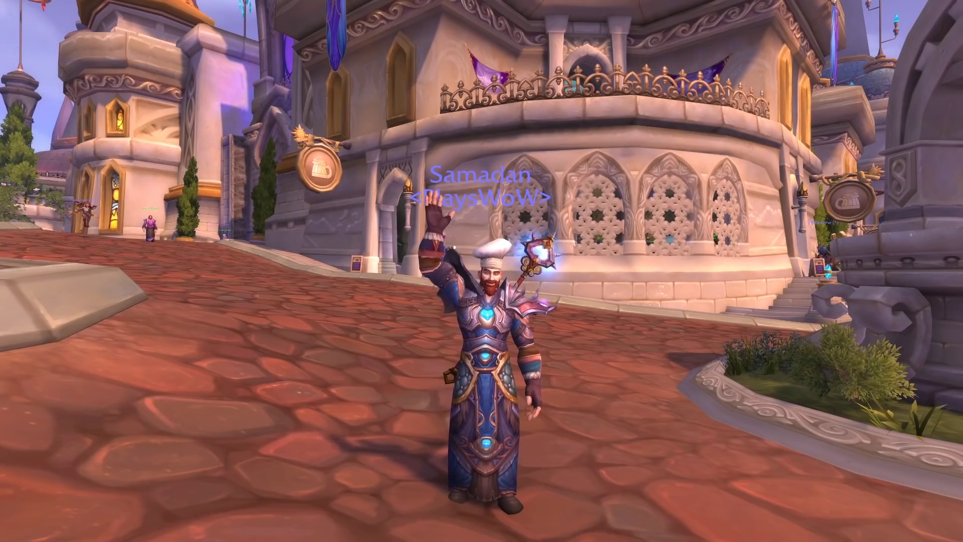